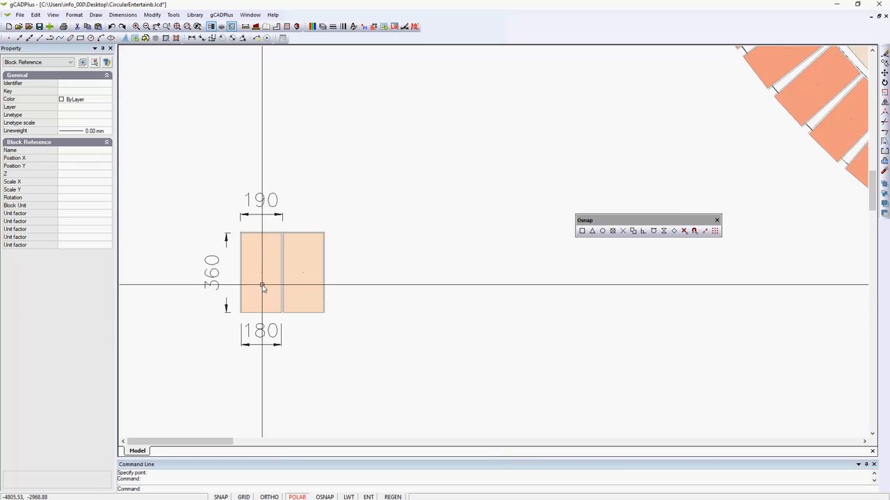
{"action": "scroll", "coordinate": [259, 284], "scroll_direction": "down", "scroll_amount": 2}
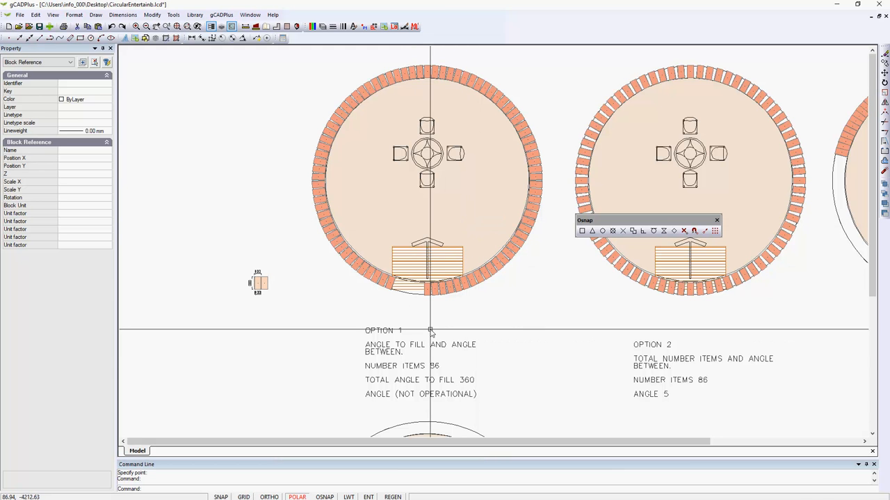
Review the paved circle examples, then select the single paver at the base of the unpaved circle and inspect its insertion point.
{"action": "scroll", "coordinate": [439, 318], "scroll_direction": "down", "scroll_amount": 1}
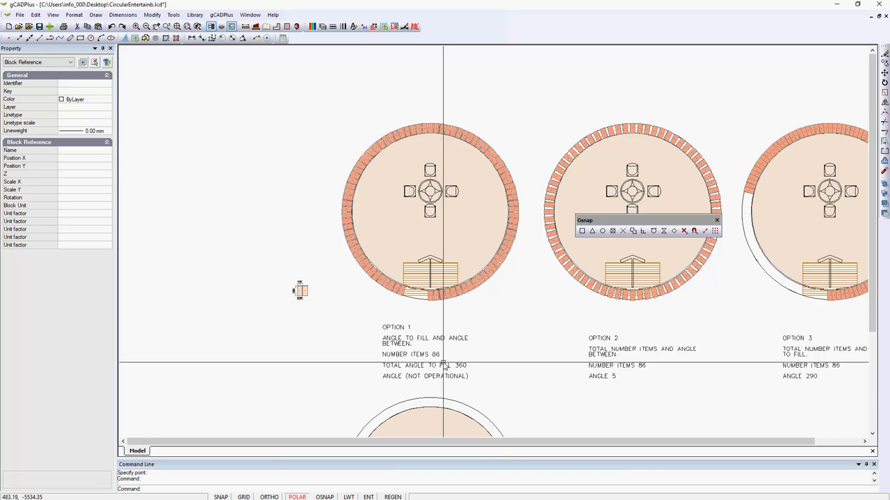
{"action": "middle_click_drag", "start_coordinate": [474, 384], "coordinate": [463, 239]}
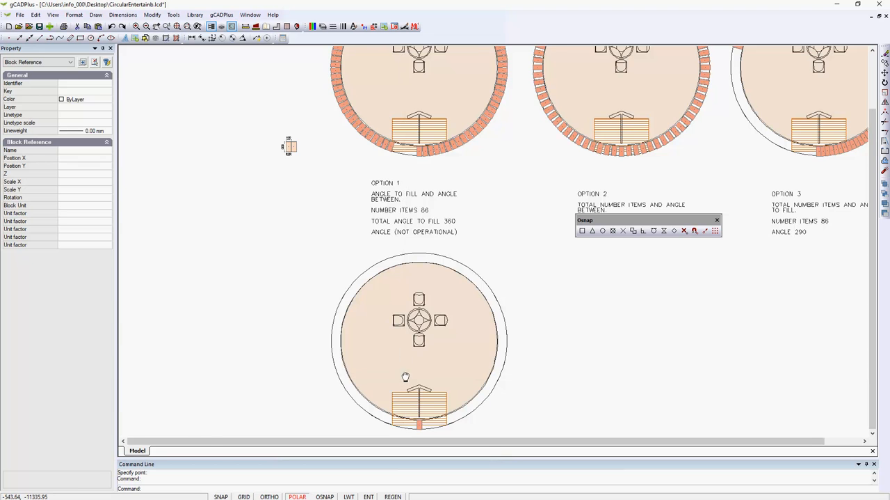
{"action": "scroll", "coordinate": [420, 378], "scroll_direction": "up", "scroll_amount": 4}
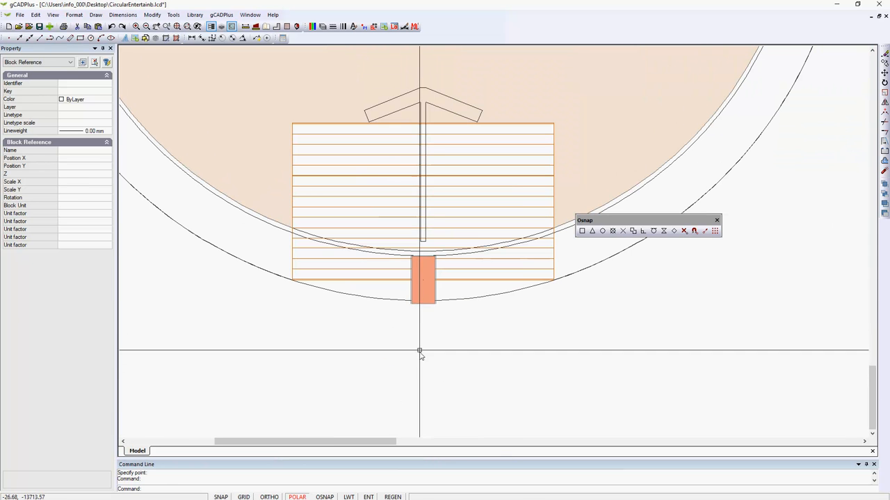
{"action": "left_click", "coordinate": [424, 300]}
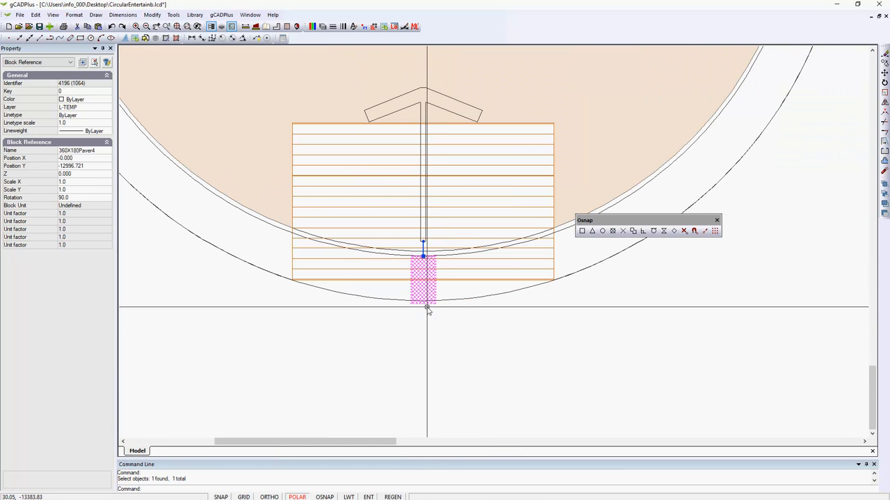
{"action": "scroll", "coordinate": [439, 325], "scroll_direction": "down", "scroll_amount": 1}
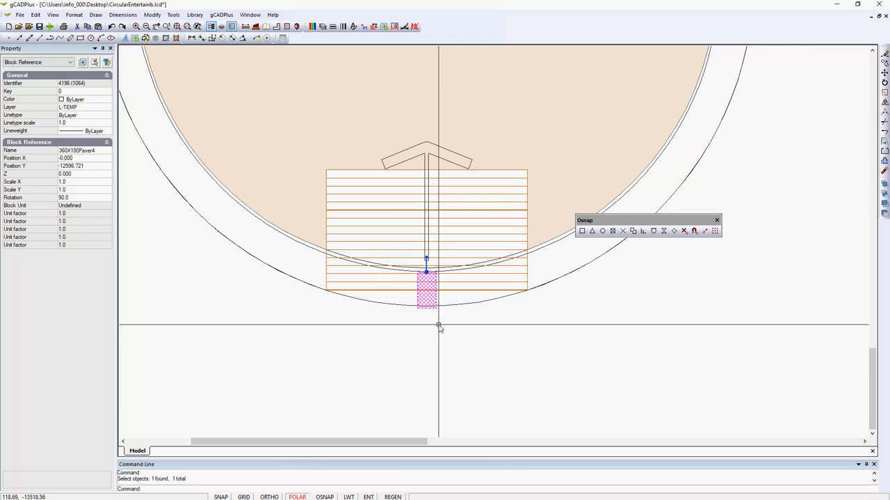
{"action": "scroll", "coordinate": [428, 271], "scroll_direction": "up", "scroll_amount": 3}
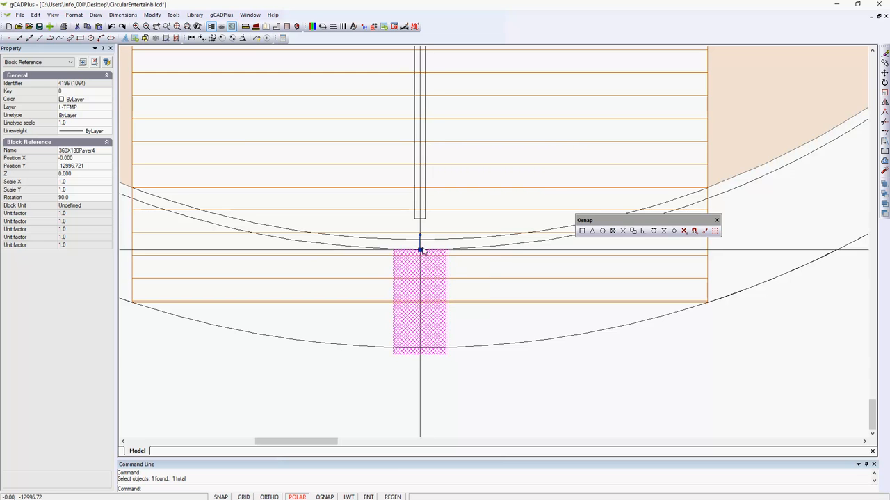
{"action": "scroll", "coordinate": [477, 187], "scroll_direction": "down", "scroll_amount": 3}
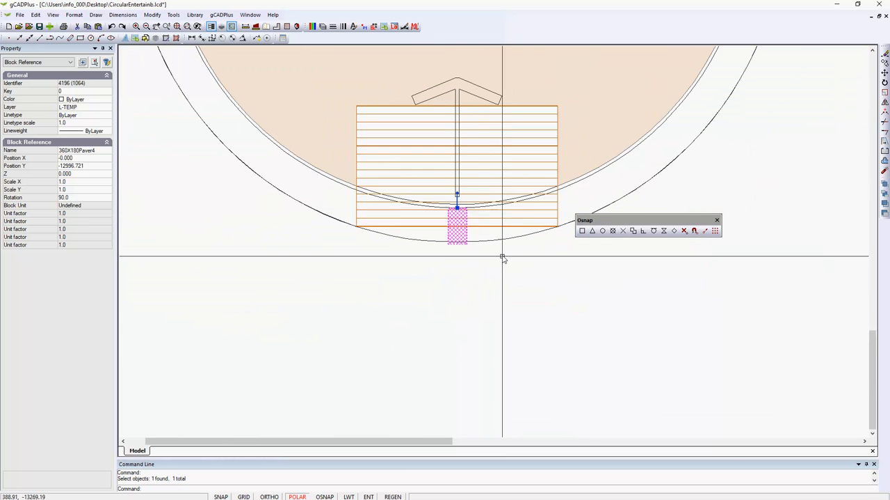
{"action": "scroll", "coordinate": [503, 257], "scroll_direction": "down", "scroll_amount": 2}
{"action": "scroll", "coordinate": [447, 320], "scroll_direction": "down", "scroll_amount": 1}
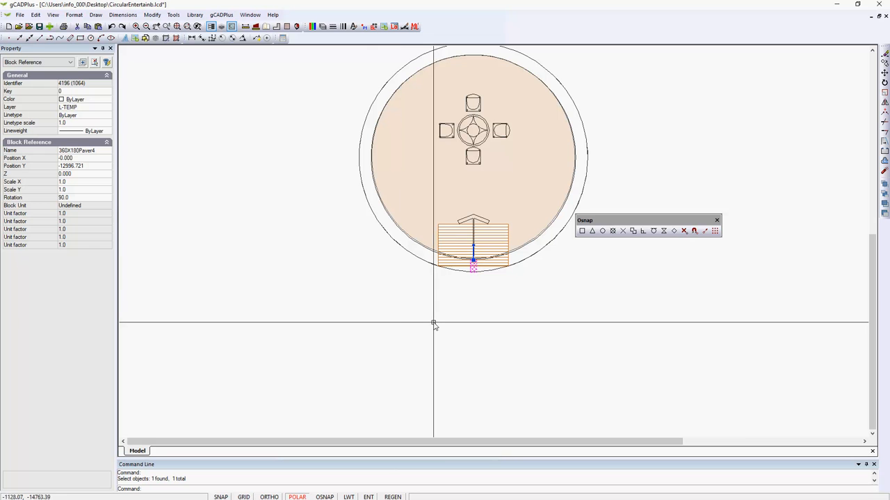
Start an array of the selected paver, choose the Polar Array type and confirm the paver as its object.
{"action": "left_click", "coordinate": [151, 14]}
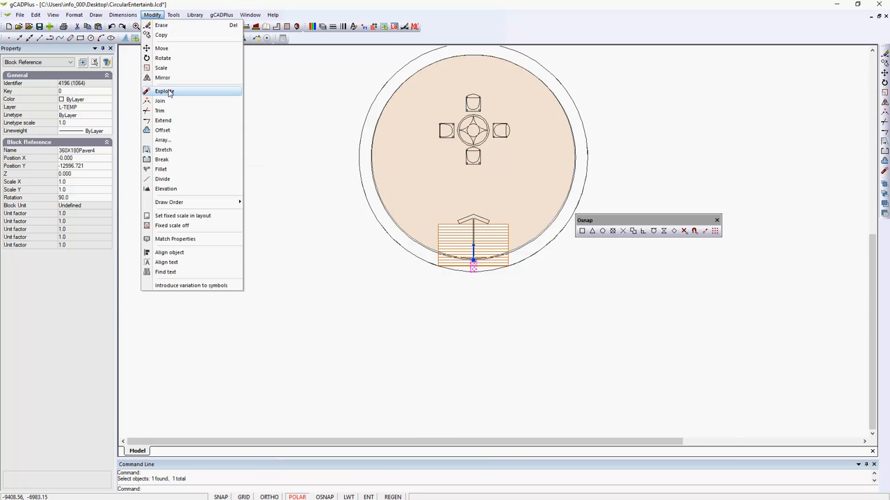
{"action": "left_click", "coordinate": [162, 141]}
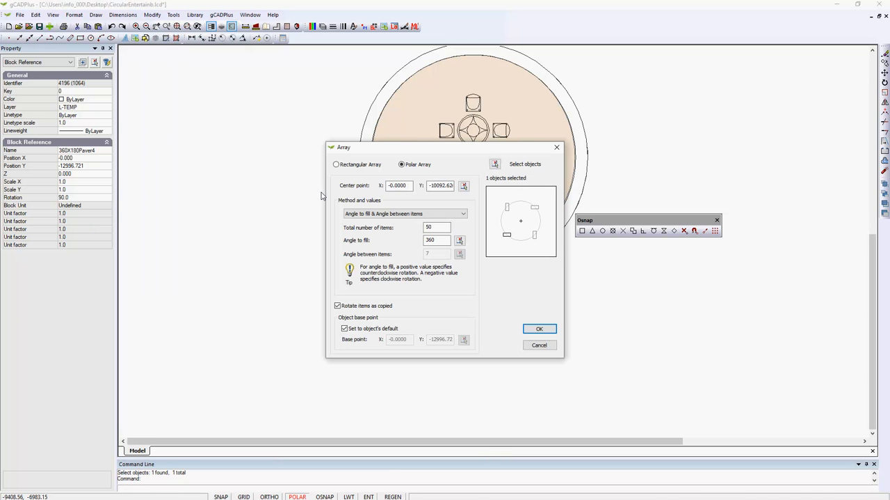
{"action": "left_click", "coordinate": [337, 165]}
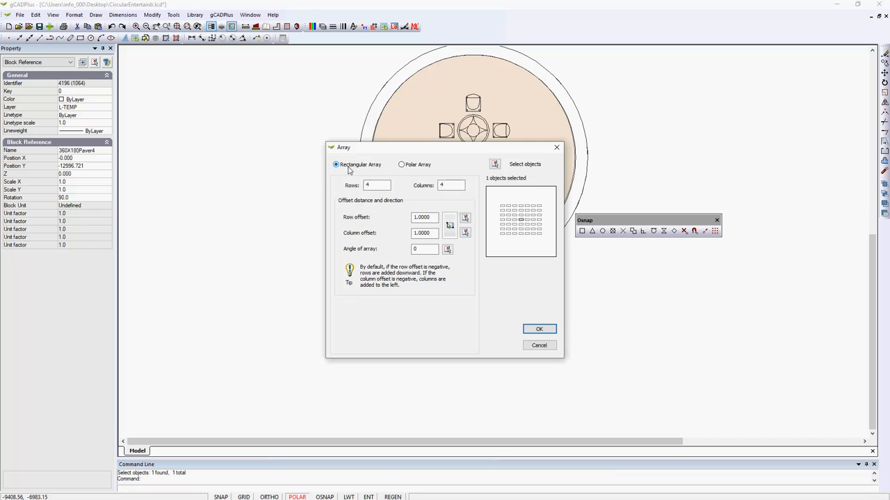
{"action": "left_click", "coordinate": [401, 165]}
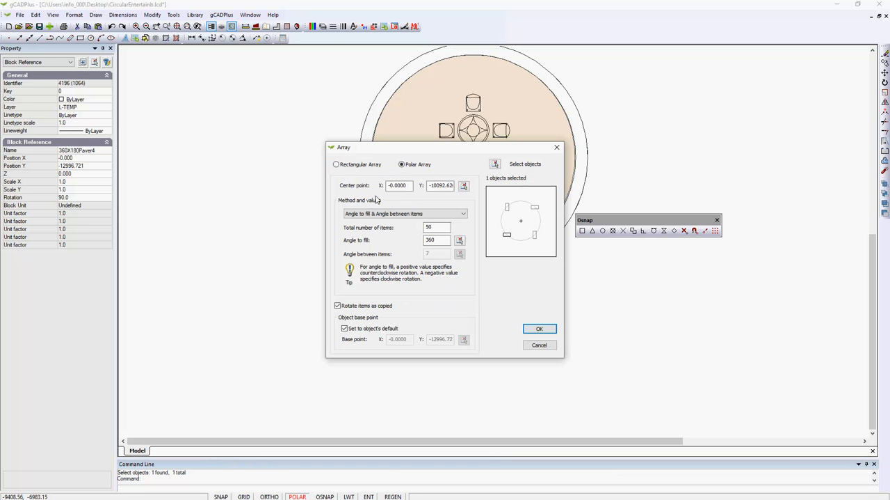
{"action": "left_click", "coordinate": [495, 164]}
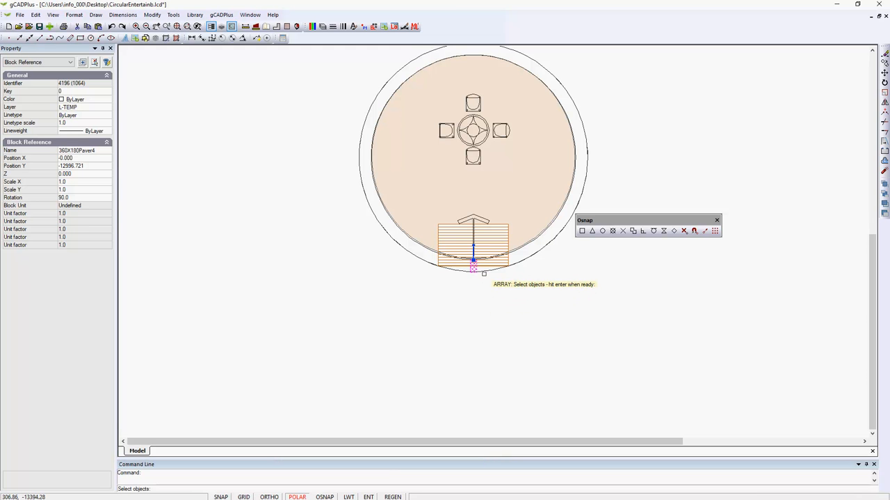
{"action": "key", "text": "Return"}
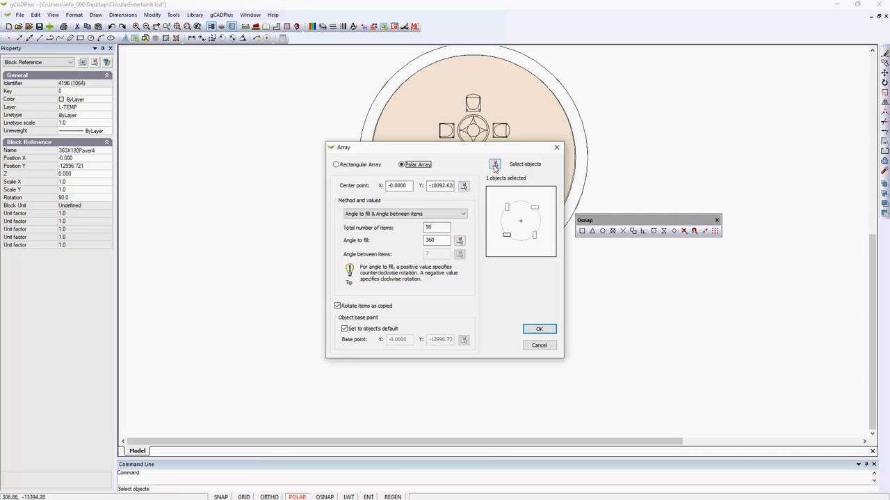
Set the polar array's center point by snapping to the center of the outer circle.
{"action": "left_click", "coordinate": [464, 186]}
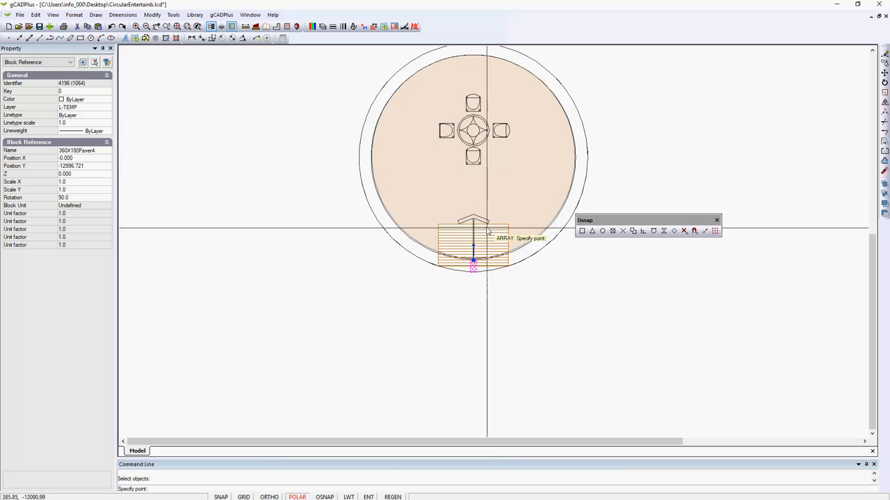
{"action": "left_click", "coordinate": [602, 231]}
{"action": "left_click", "coordinate": [590, 154]}
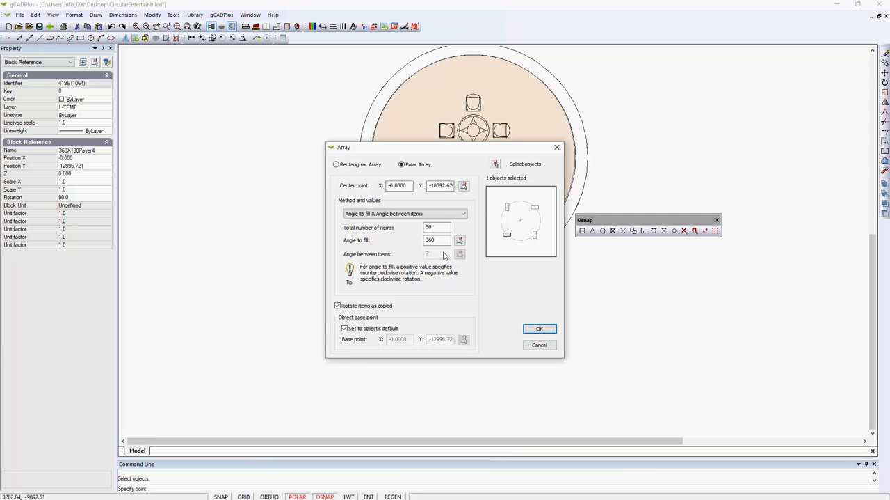
Use the Angle to fill & Angle between items method to array 60 pavers over 360 degrees around the circle and inspect their spacing.
{"action": "left_click", "coordinate": [464, 214]}
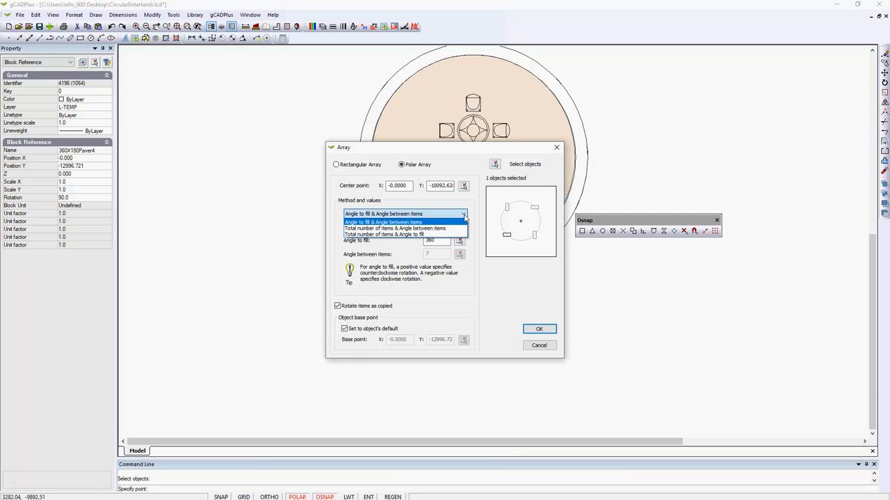
{"action": "left_click", "coordinate": [406, 228]}
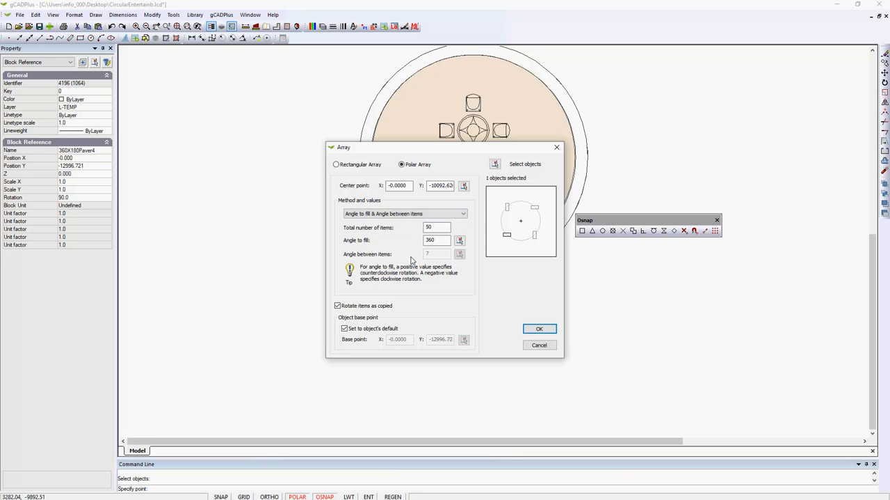
{"action": "left_click", "coordinate": [437, 229]}
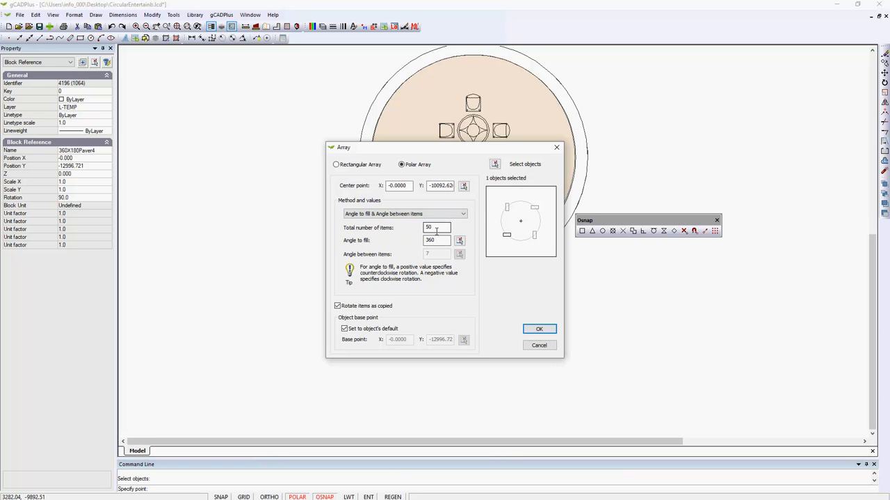
{"action": "double_click", "coordinate": [428, 227]}
{"action": "left_click", "coordinate": [534, 329]}
{"action": "scroll", "coordinate": [474, 287], "scroll_direction": "up", "scroll_amount": 3}
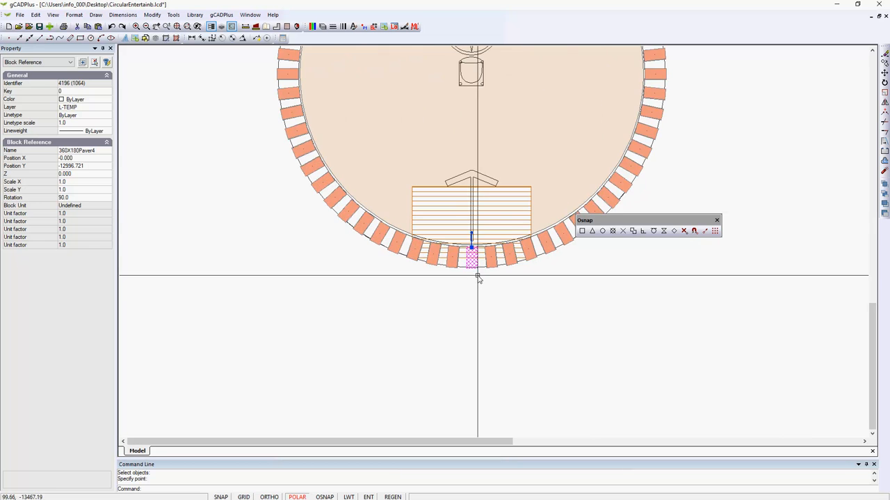
{"action": "scroll", "coordinate": [483, 286], "scroll_direction": "down", "scroll_amount": 5}
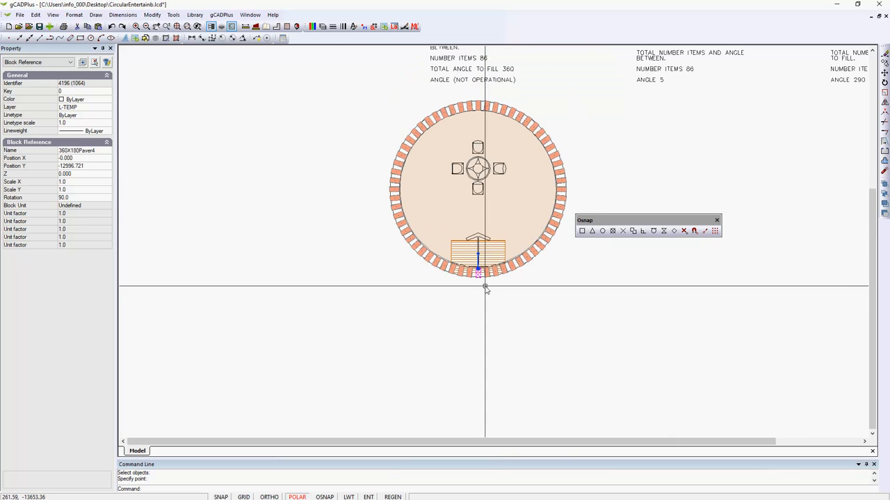
{"action": "scroll", "coordinate": [486, 285], "scroll_direction": "up", "scroll_amount": 4}
{"action": "scroll", "coordinate": [501, 270], "scroll_direction": "down", "scroll_amount": 2}
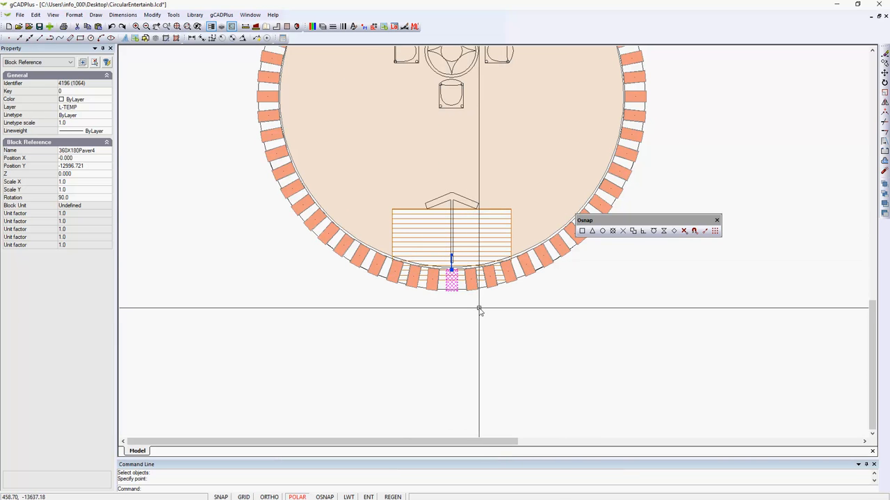
{"action": "scroll", "coordinate": [479, 310], "scroll_direction": "down", "scroll_amount": 1}
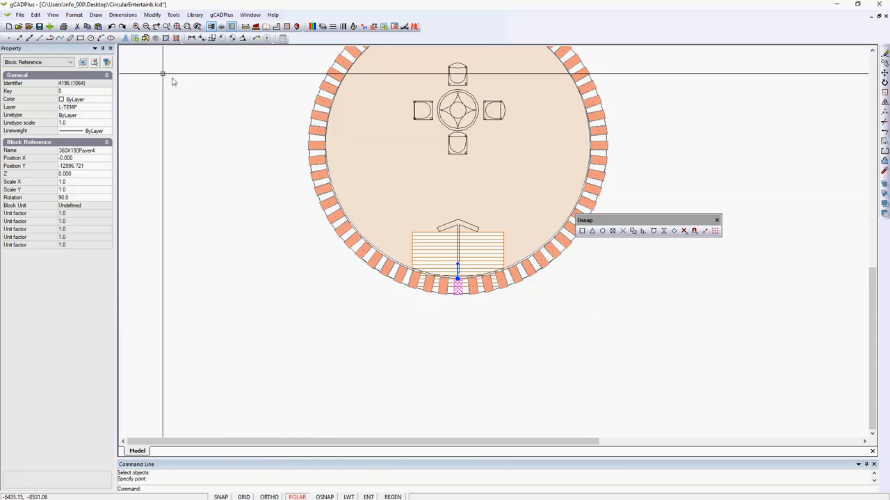
Undo the paver array until only the original paver at the base of the circle remains.
{"action": "left_click", "coordinate": [112, 27]}
{"action": "left_click", "coordinate": [112, 27]}
{"action": "left_click", "coordinate": [112, 26]}
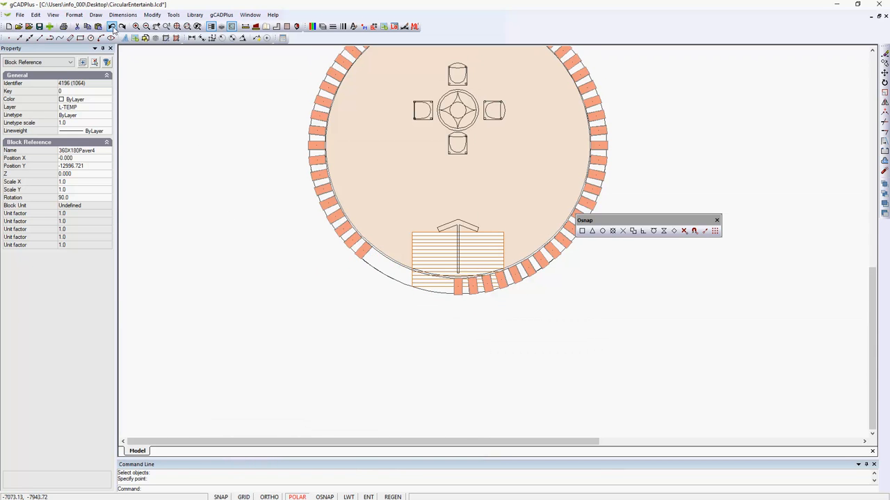
{"action": "left_click", "coordinate": [112, 27]}
{"action": "left_click", "coordinate": [112, 27]}
{"action": "left_click", "coordinate": [112, 27]}
{"action": "left_click", "coordinate": [112, 26]}
{"action": "left_click", "coordinate": [112, 27]}
{"action": "left_click", "coordinate": [112, 26]}
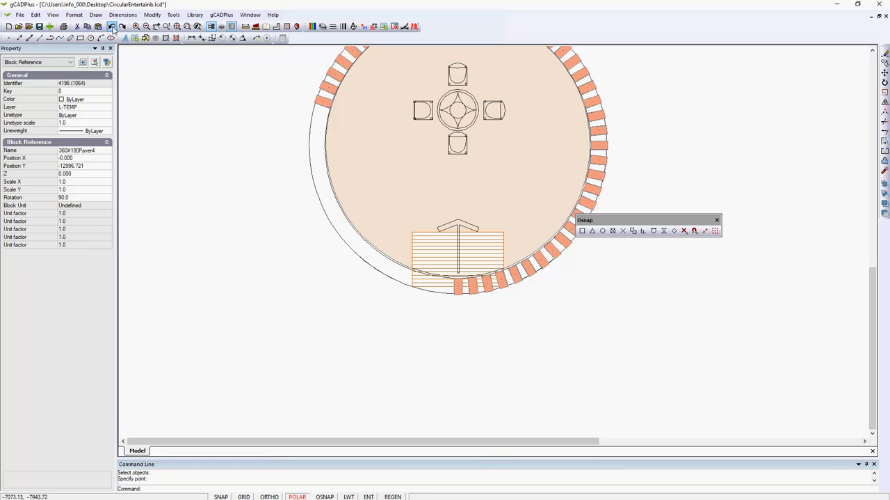
{"action": "left_click", "coordinate": [112, 26]}
{"action": "left_click", "coordinate": [112, 27]}
{"action": "left_click", "coordinate": [112, 26]}
{"action": "left_click", "coordinate": [112, 26]}
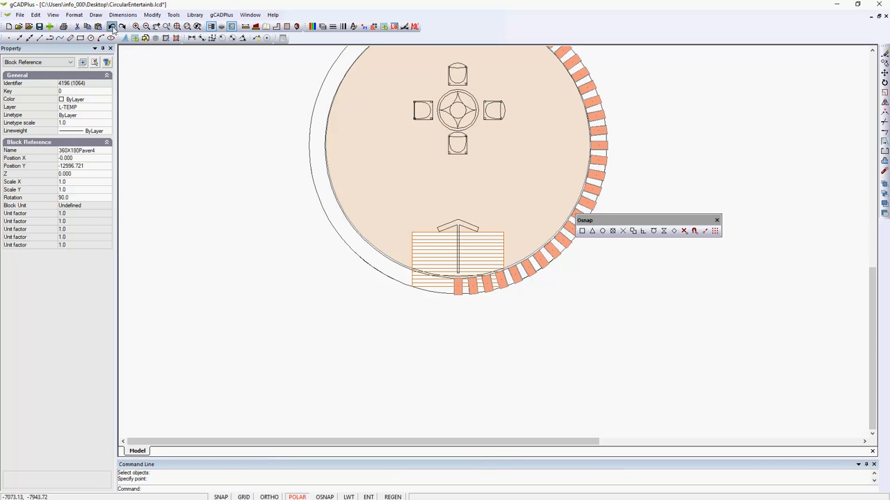
{"action": "left_click", "coordinate": [112, 26]}
{"action": "left_click", "coordinate": [112, 26]}
{"action": "left_click", "coordinate": [112, 26]}
{"action": "left_click", "coordinate": [112, 27]}
{"action": "left_click", "coordinate": [112, 27]}
{"action": "left_click", "coordinate": [112, 26]}
{"action": "left_click", "coordinate": [112, 27]}
{"action": "left_click", "coordinate": [112, 27]}
{"action": "left_click", "coordinate": [112, 27]}
{"action": "left_click", "coordinate": [112, 26]}
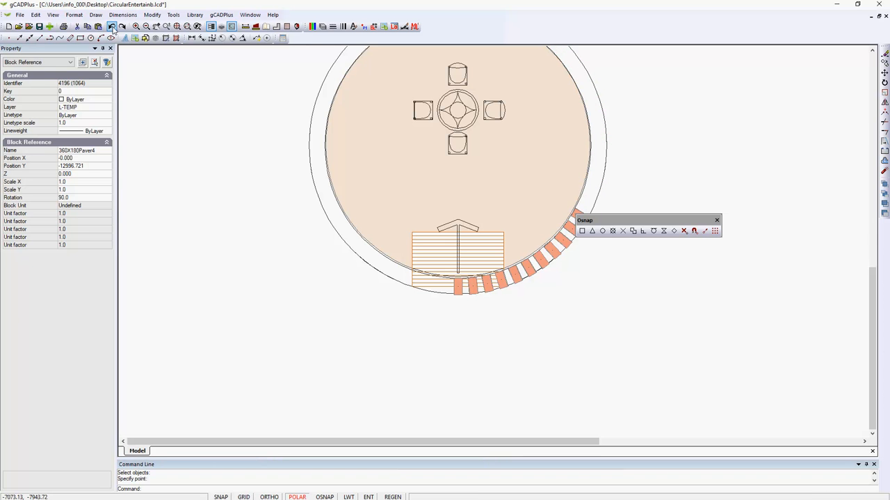
{"action": "left_click", "coordinate": [112, 26]}
{"action": "left_click", "coordinate": [112, 26]}
{"action": "left_click", "coordinate": [112, 26]}
{"action": "left_click", "coordinate": [112, 26]}
{"action": "left_click", "coordinate": [112, 26]}
{"action": "left_click", "coordinate": [112, 27]}
{"action": "left_click", "coordinate": [112, 26]}
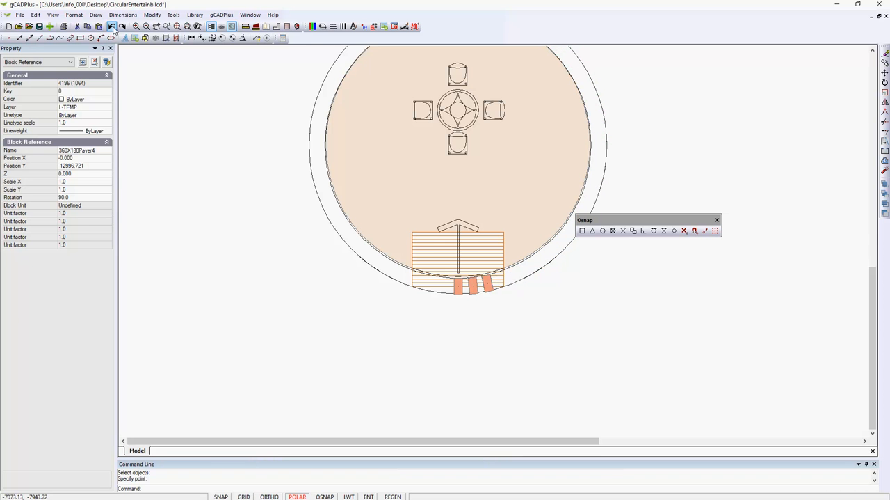
{"action": "left_click", "coordinate": [112, 26]}
{"action": "left_click", "coordinate": [112, 27]}
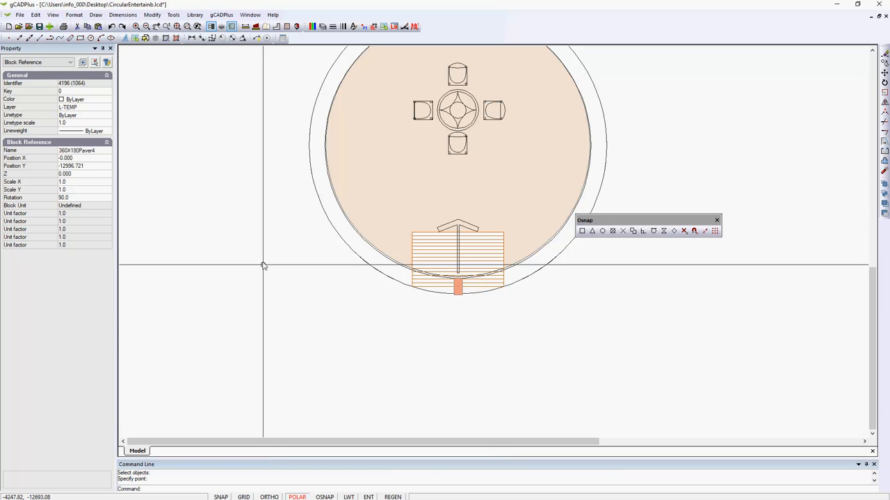
Repeat the polar array on the base paver with 75 items and a 360-degree fill angle around the circle.
{"action": "right_click", "coordinate": [277, 282]}
{"action": "left_click", "coordinate": [309, 287]}
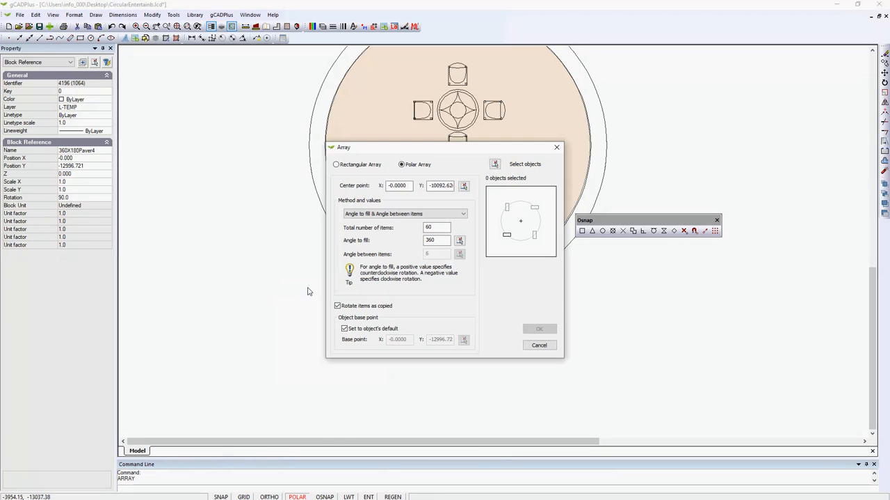
{"action": "left_click_drag", "start_coordinate": [437, 227], "coordinate": [424, 227]}
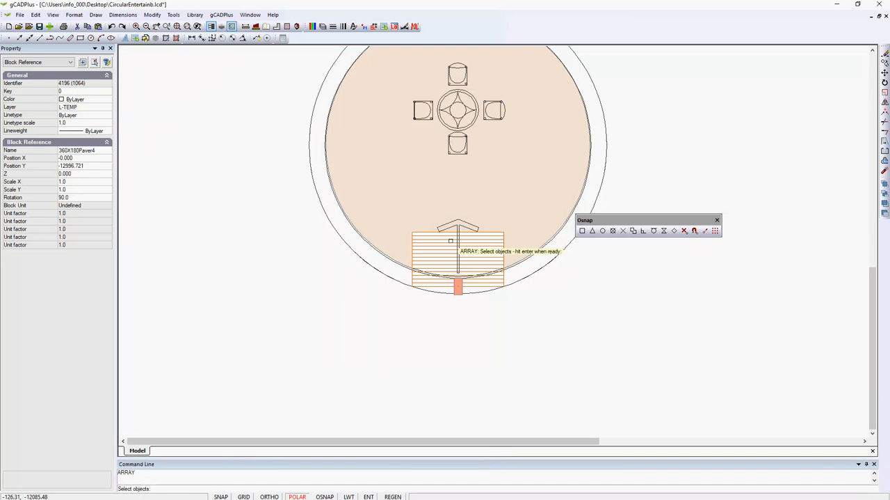
{"action": "left_click", "coordinate": [495, 164]}
{"action": "left_click", "coordinate": [457, 285]}
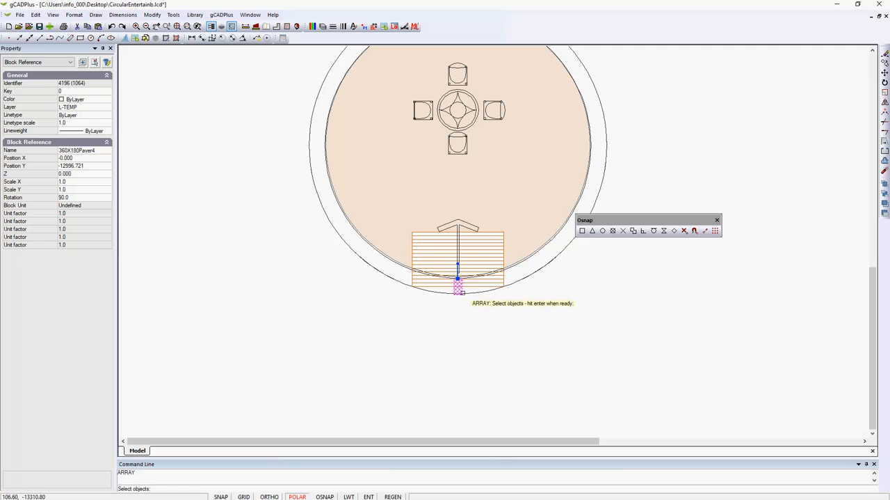
{"action": "key", "text": "Return"}
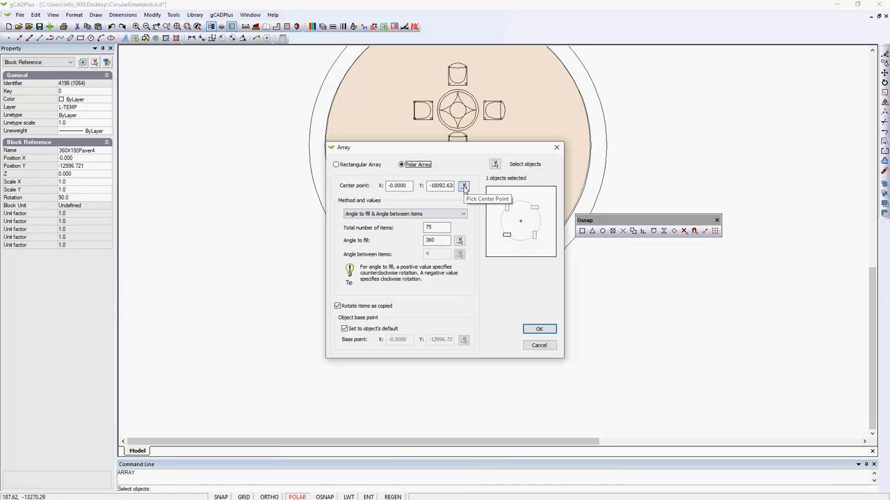
{"action": "left_click", "coordinate": [539, 328]}
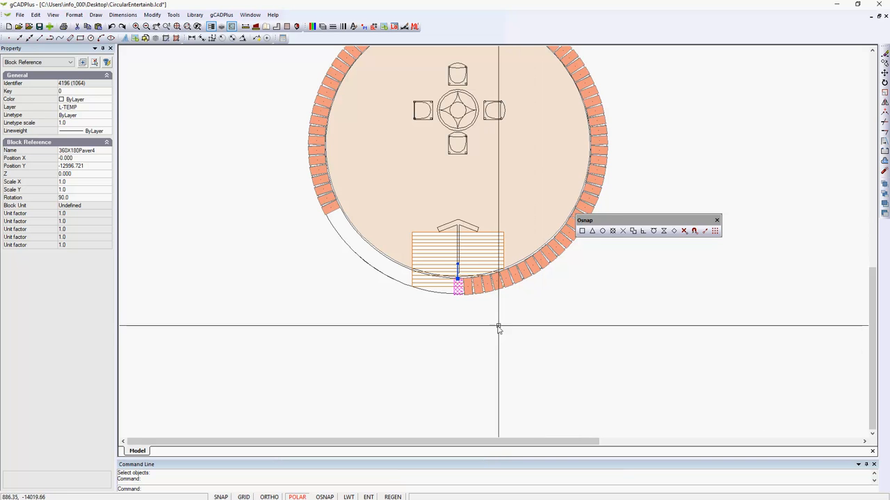
{"action": "scroll", "coordinate": [480, 298], "scroll_direction": "up", "scroll_amount": 1}
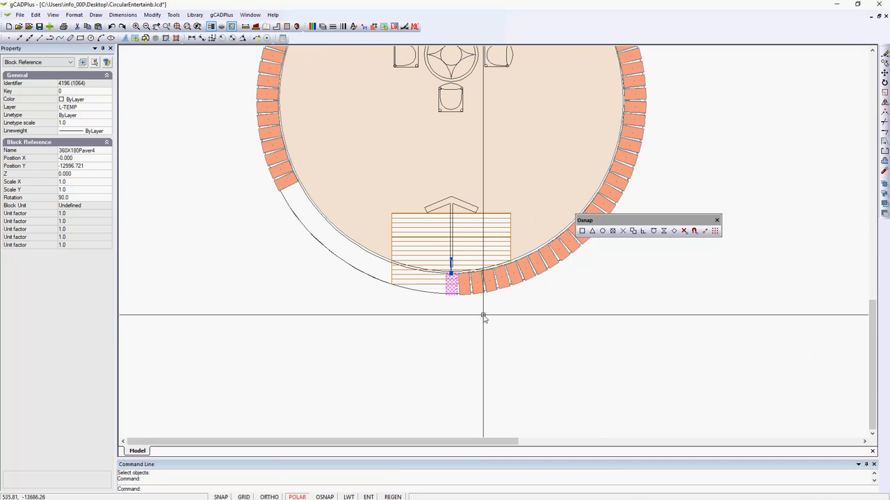
Clear the paver selection and move the floating Osnap toolbar away from the paver ring.
{"action": "key", "text": "Escape"}
{"action": "scroll", "coordinate": [494, 331], "scroll_direction": "down", "scroll_amount": 2}
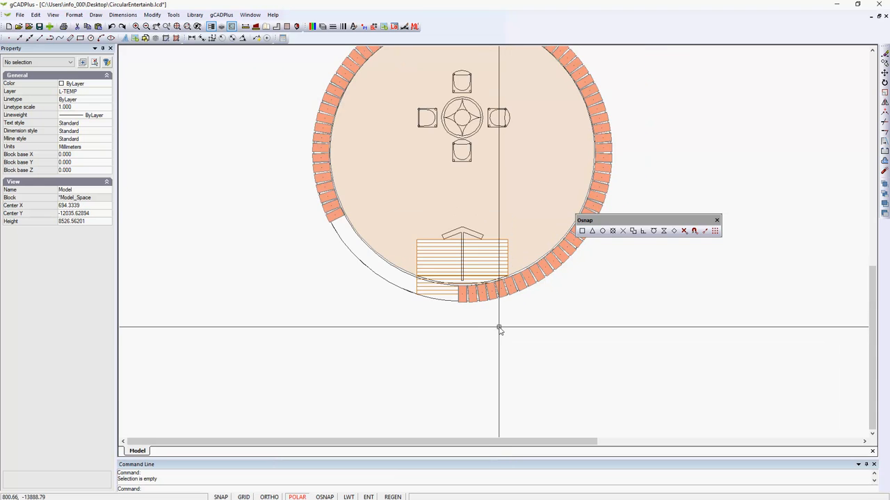
{"action": "scroll", "coordinate": [496, 333], "scroll_direction": "down", "scroll_amount": 1}
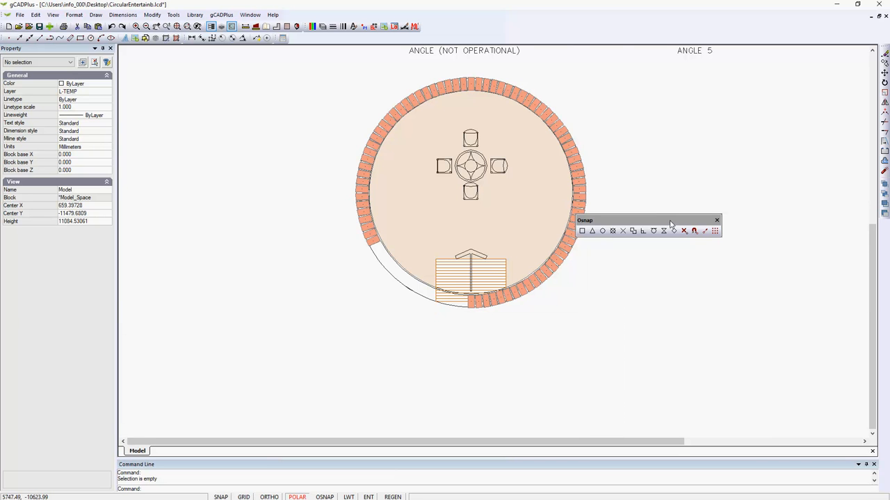
{"action": "left_click_drag", "start_coordinate": [671, 223], "coordinate": [726, 197]}
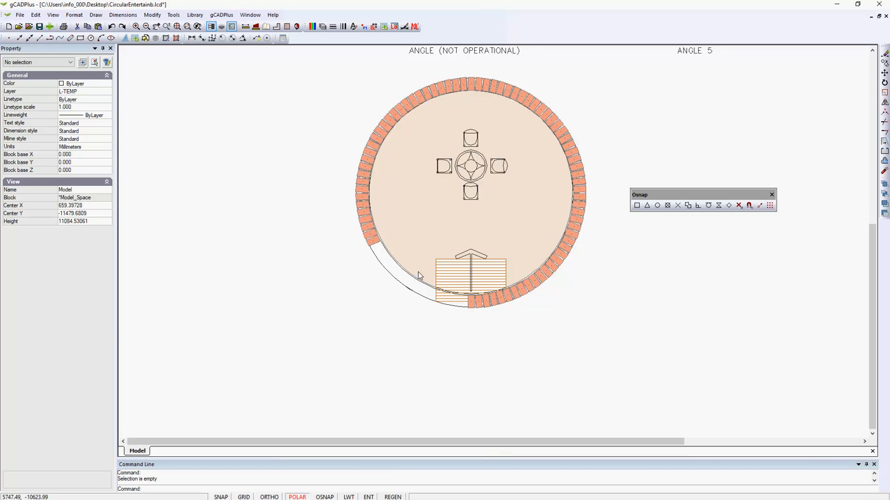
Delete the arrayed pavers along the top, left and right arcs of the ring using selection windows.
{"action": "left_click", "coordinate": [353, 66]}
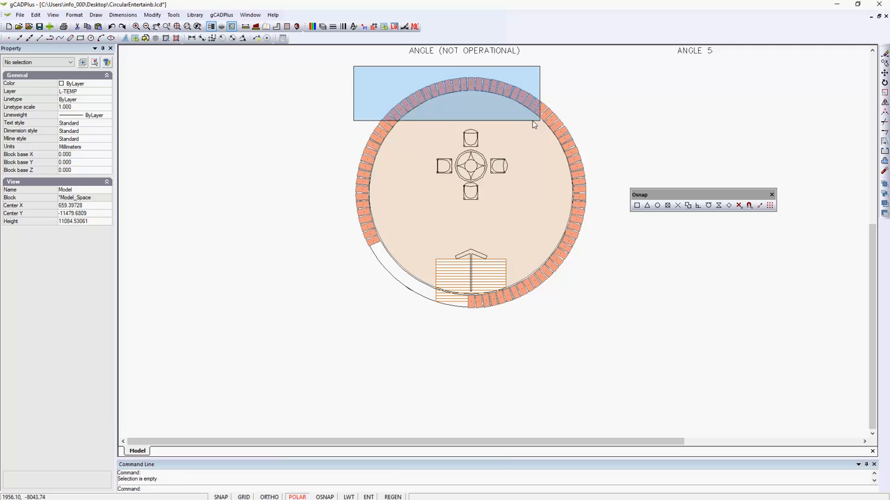
{"action": "left_click", "coordinate": [585, 127]}
{"action": "key", "text": "Delete"}
{"action": "left_click", "coordinate": [324, 93]}
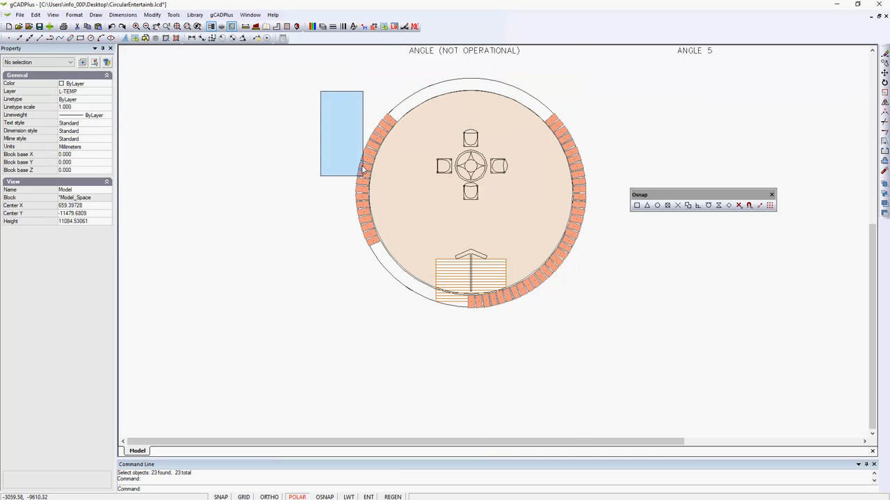
{"action": "left_click", "coordinate": [397, 260]}
{"action": "key", "text": "Delete"}
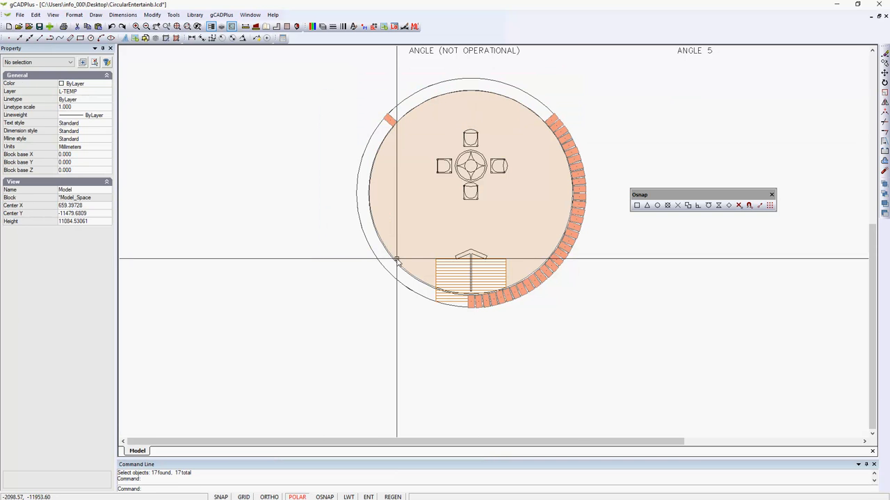
{"action": "left_click", "coordinate": [370, 89]}
{"action": "left_click", "coordinate": [413, 159]}
{"action": "key", "text": "Delete"}
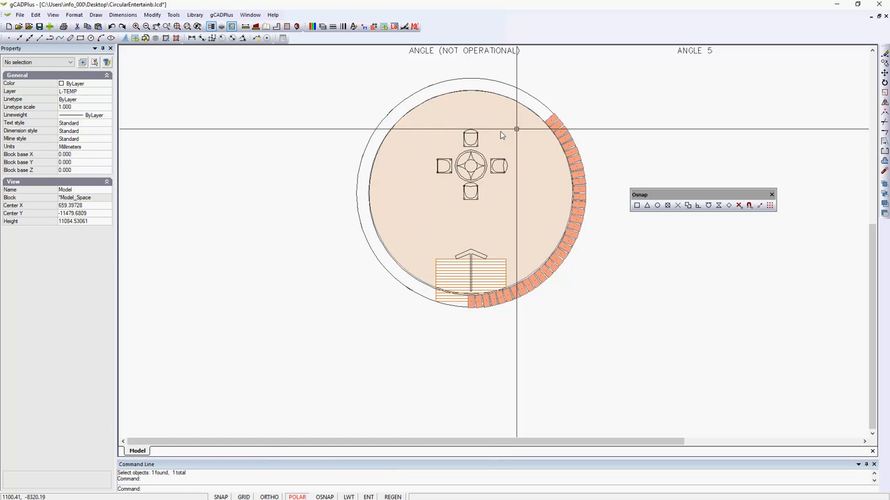
{"action": "left_click", "coordinate": [540, 85]}
{"action": "left_click", "coordinate": [593, 291]}
{"action": "key", "text": "Delete"}
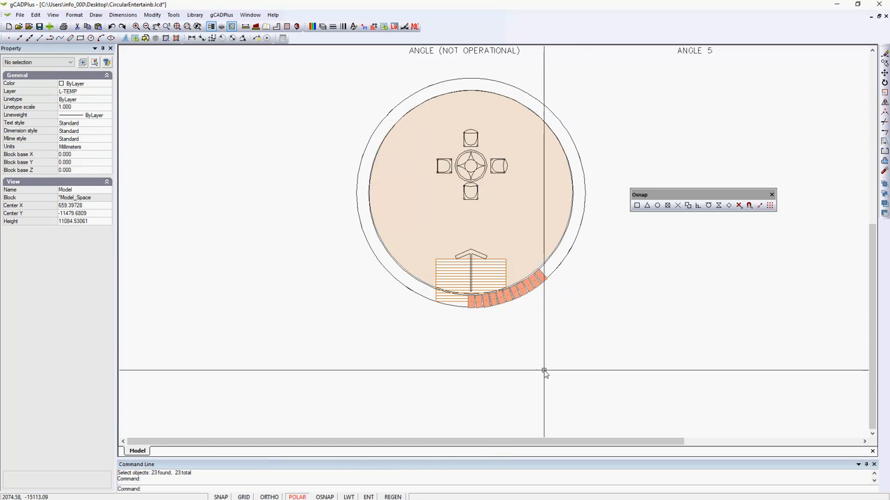
Delete the ten arrayed pavers still beside the base paver, keeping only the original at the circle's base.
{"action": "scroll", "coordinate": [549, 334], "scroll_direction": "up", "scroll_amount": 3}
{"action": "left_click", "coordinate": [528, 230]}
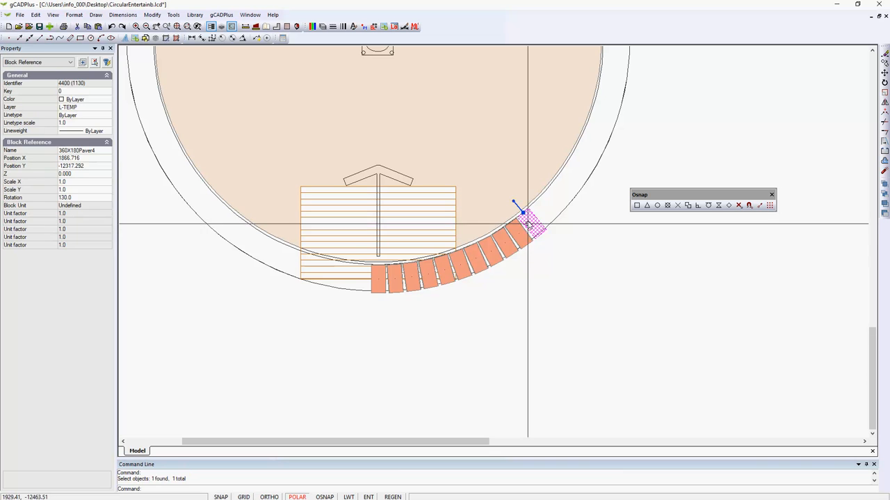
{"action": "left_click", "coordinate": [522, 235]}
{"action": "left_click", "coordinate": [507, 245]}
{"action": "left_click", "coordinate": [492, 251]}
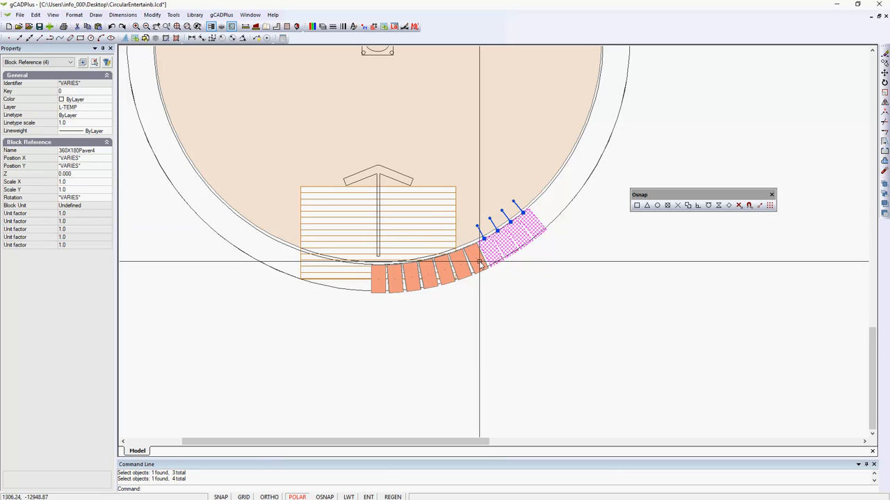
{"action": "left_click", "coordinate": [478, 261]}
{"action": "left_click", "coordinate": [459, 272]}
{"action": "left_click", "coordinate": [440, 274]}
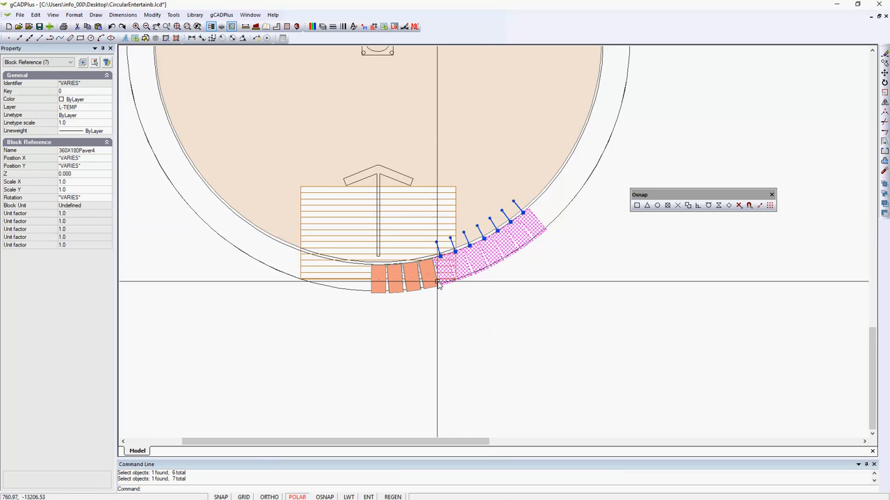
{"action": "left_click", "coordinate": [423, 280]}
{"action": "left_click", "coordinate": [412, 278]}
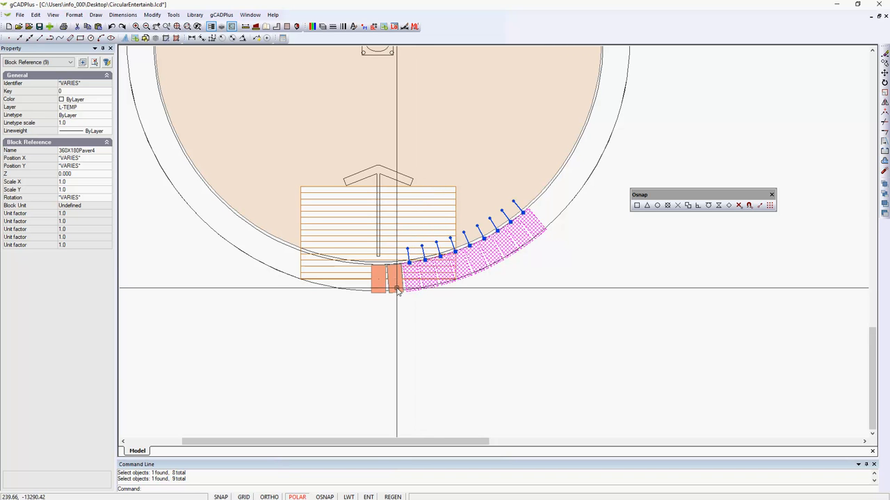
{"action": "left_click", "coordinate": [395, 280]}
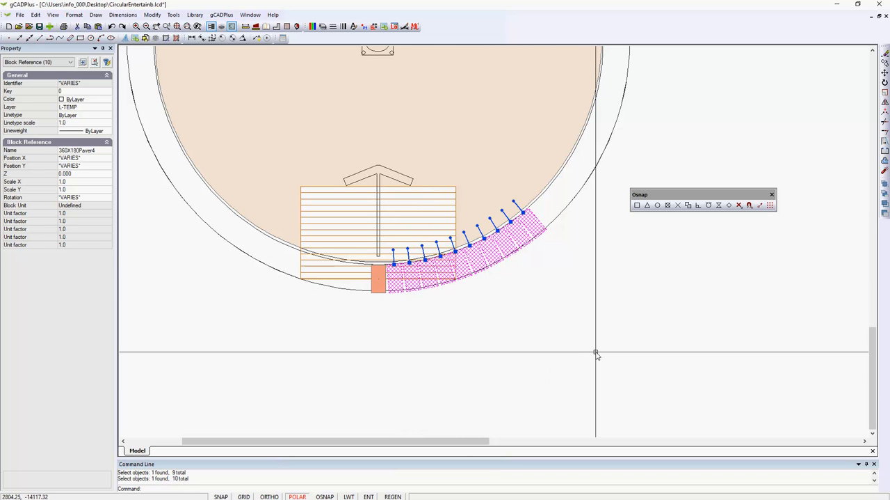
{"action": "key", "text": "Return"}
Set up another polar array with 83 items and its center point snapped to the outer circle's center.
{"action": "scroll", "coordinate": [595, 359], "scroll_direction": "down", "scroll_amount": 3}
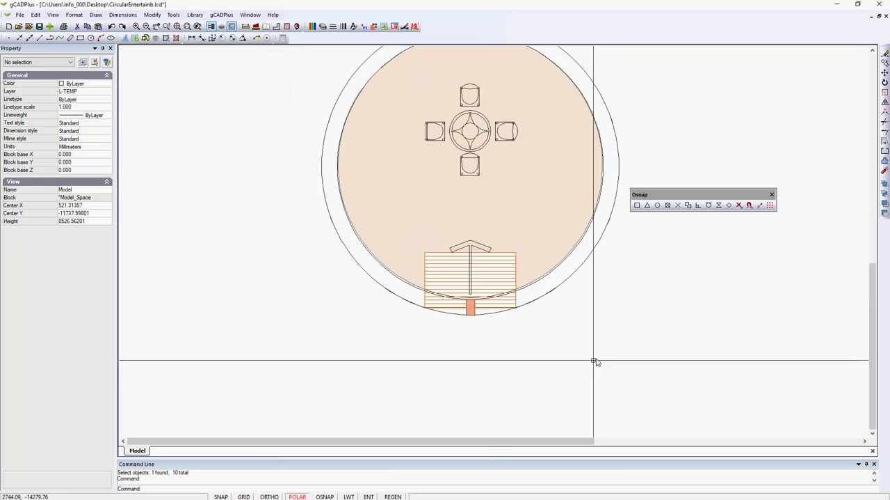
{"action": "right_click", "coordinate": [546, 371]}
{"action": "left_click", "coordinate": [571, 391]}
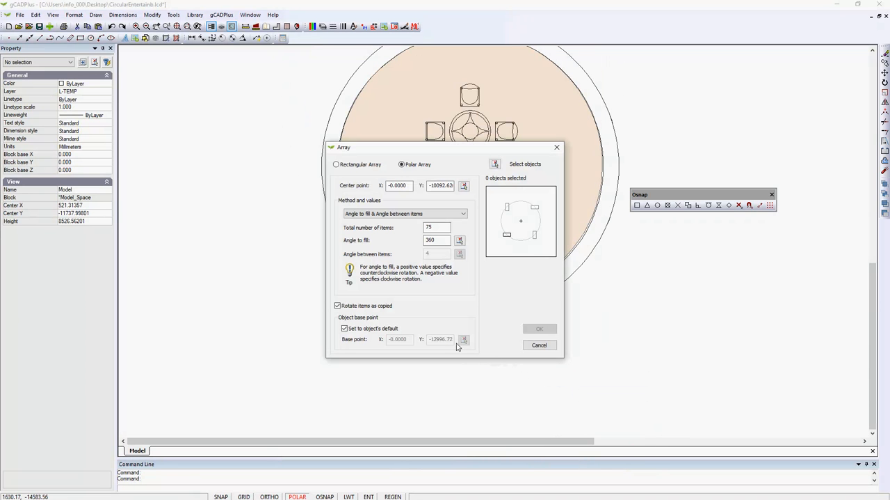
{"action": "double_click", "coordinate": [423, 228]}
{"action": "left_click", "coordinate": [464, 186]}
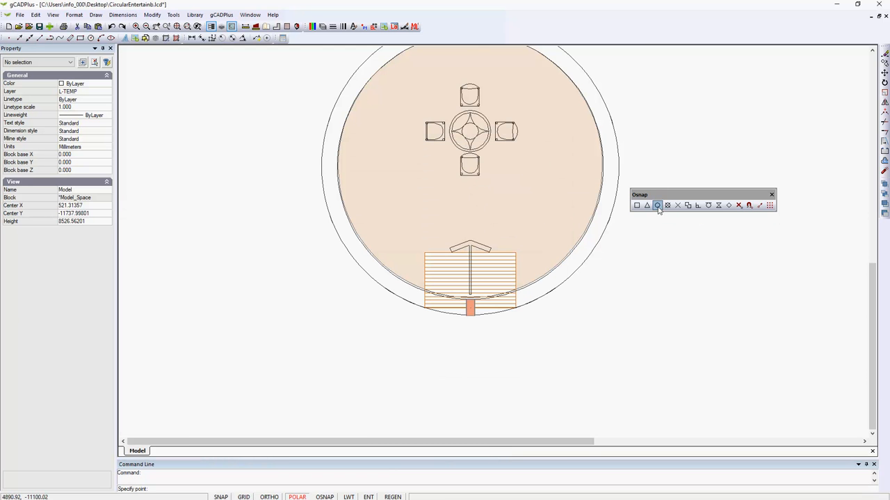
{"action": "left_click", "coordinate": [658, 204]}
{"action": "left_click", "coordinate": [609, 230]}
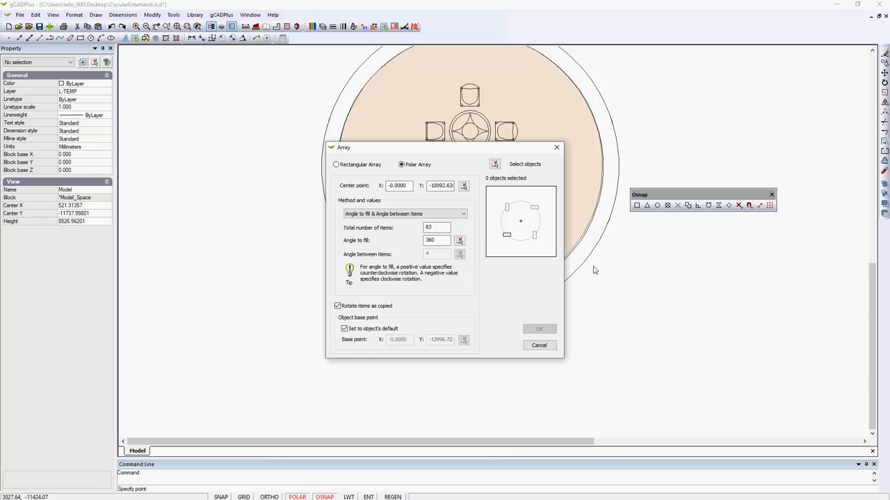
Select the base paver, create the 83-item polar array over 360 degrees, and inspect the ring.
{"action": "left_click", "coordinate": [496, 164]}
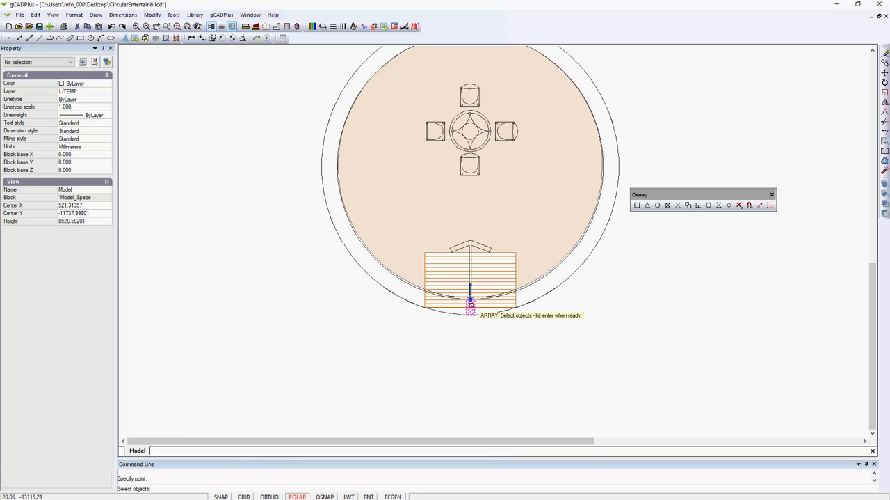
{"action": "key", "text": "Return"}
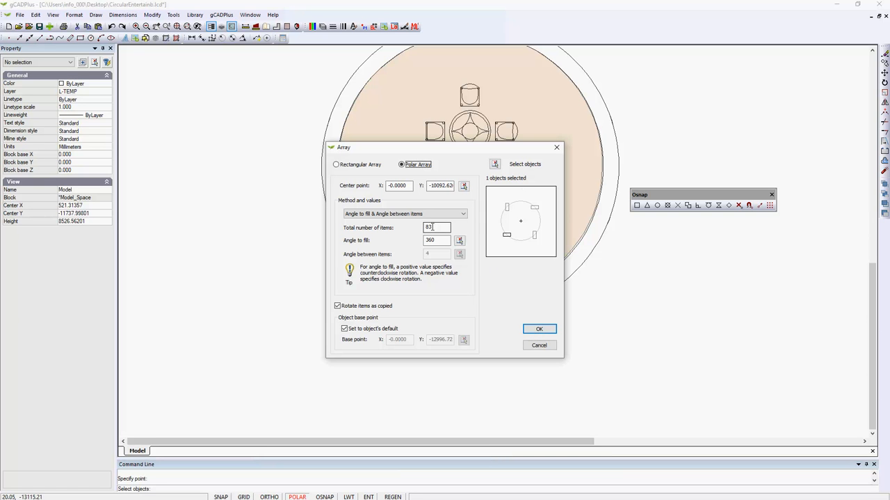
{"action": "left_click", "coordinate": [540, 328]}
{"action": "scroll", "coordinate": [507, 347], "scroll_direction": "up", "scroll_amount": 3}
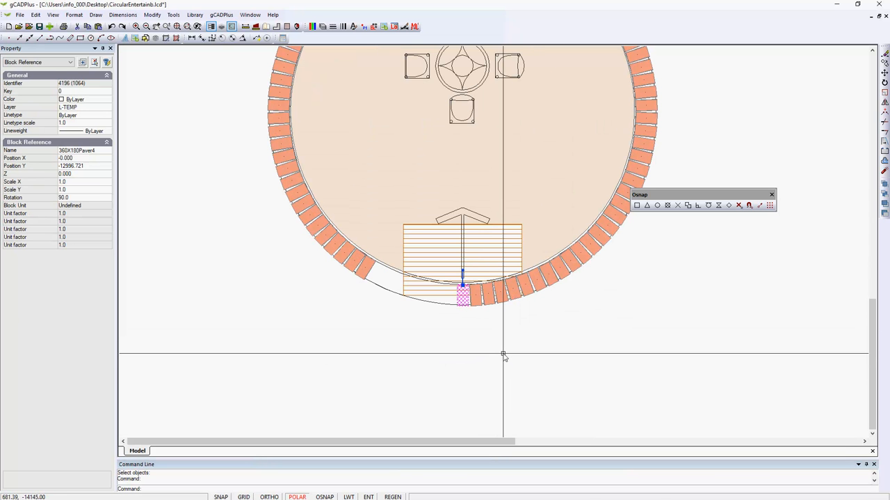
{"action": "scroll", "coordinate": [505, 355], "scroll_direction": "down", "scroll_amount": 1}
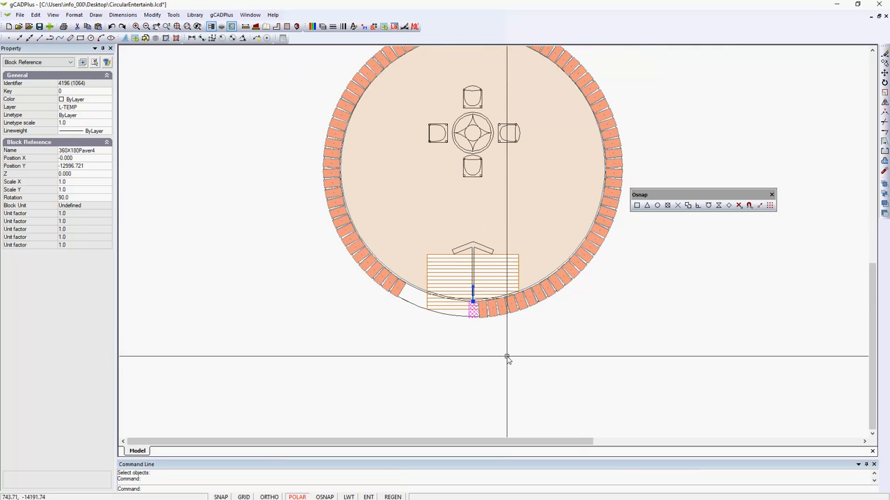
{"action": "scroll", "coordinate": [507, 357], "scroll_direction": "down", "scroll_amount": 2}
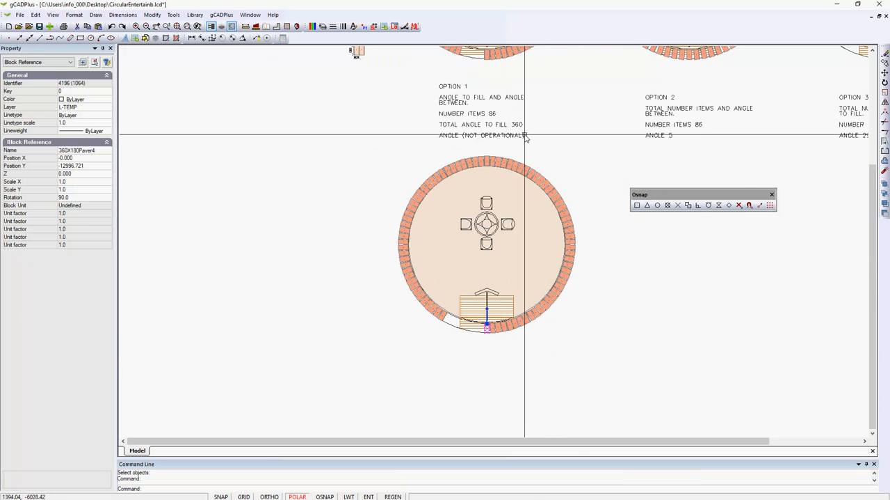
In the Option 1 drawing, delete the seven pavers around the striped decking to leave a symmetrical opening at the ring's base.
{"action": "middle_click_drag", "start_coordinate": [510, 228], "coordinate": [483, 405]}
{"action": "scroll", "coordinate": [461, 209], "scroll_direction": "up", "scroll_amount": 3}
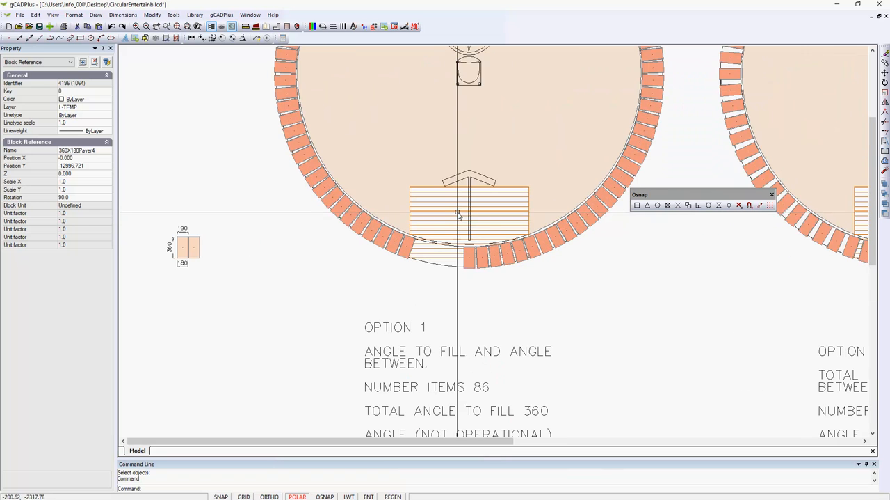
{"action": "left_click", "coordinate": [470, 262]}
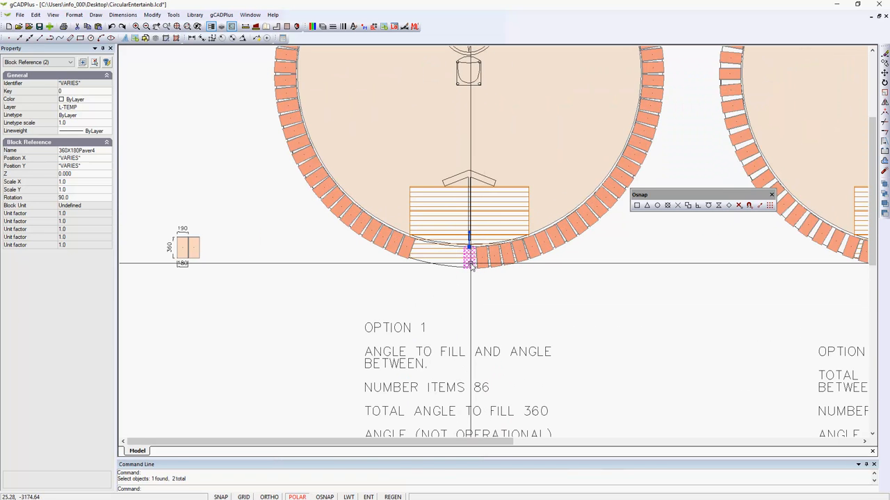
{"action": "key", "text": "Delete"}
{"action": "left_click", "coordinate": [483, 263]}
{"action": "key", "text": "Delete"}
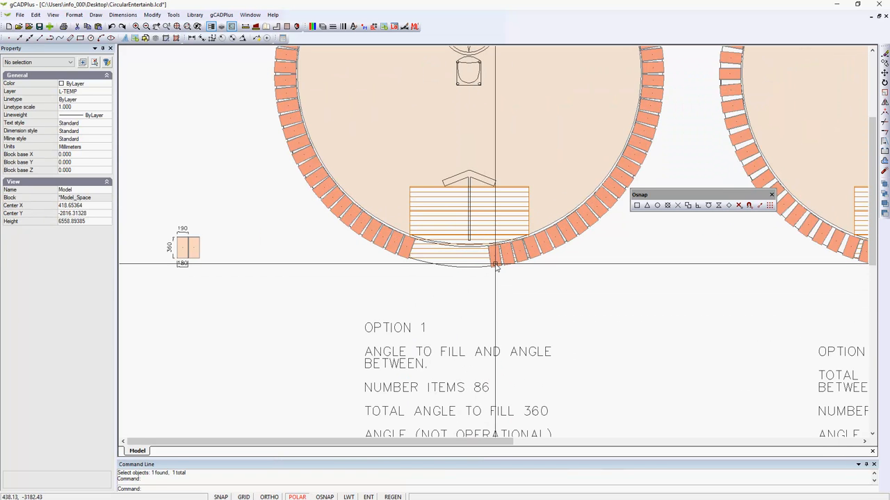
{"action": "left_click", "coordinate": [496, 262]}
{"action": "key", "text": "Delete"}
{"action": "left_click", "coordinate": [507, 254]}
{"action": "key", "text": "Delete"}
{"action": "left_click", "coordinate": [521, 255]}
{"action": "key", "text": "Delete"}
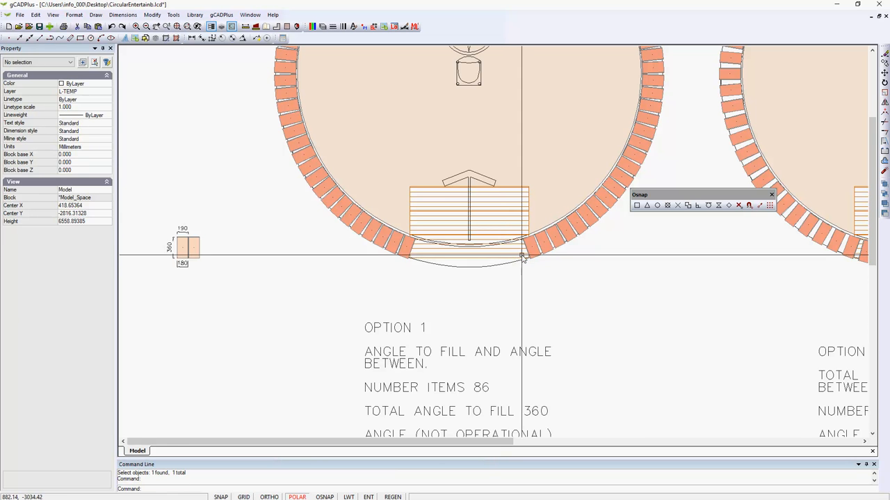
{"action": "left_click", "coordinate": [535, 247]}
{"action": "key", "text": "Delete"}
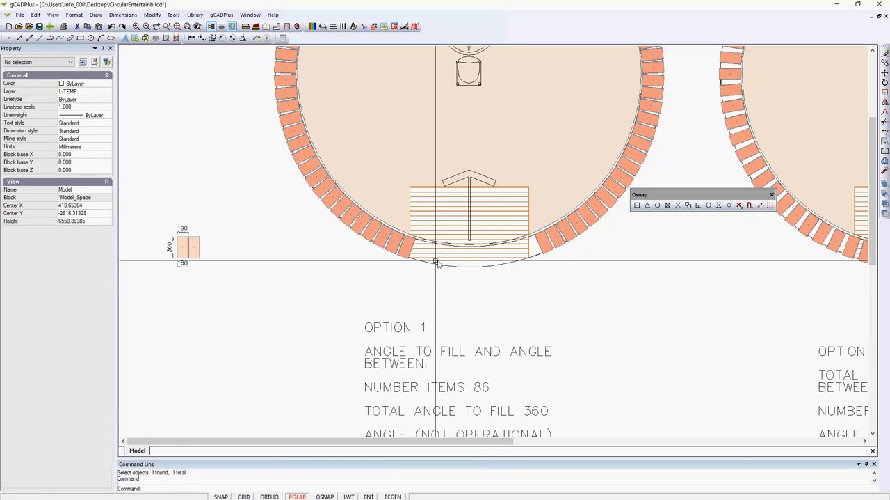
{"action": "left_click", "coordinate": [408, 249]}
{"action": "key", "text": "Delete"}
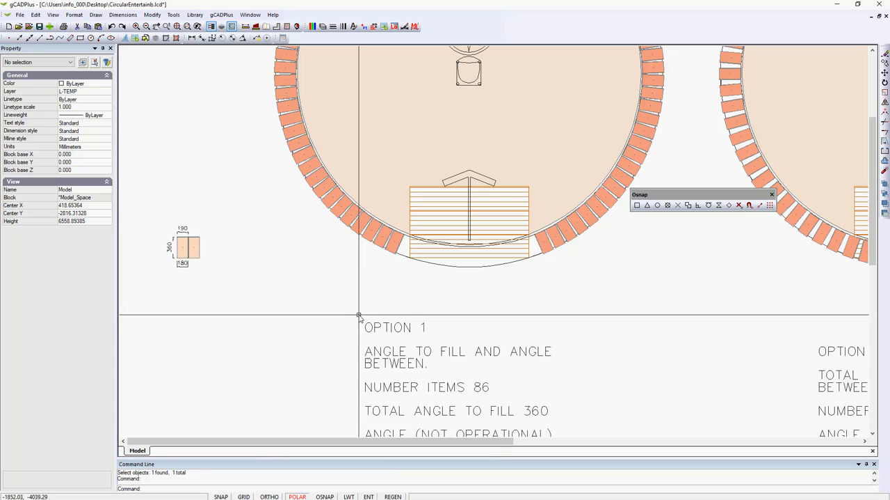
{"action": "scroll", "coordinate": [363, 314], "scroll_direction": "down", "scroll_amount": 1}
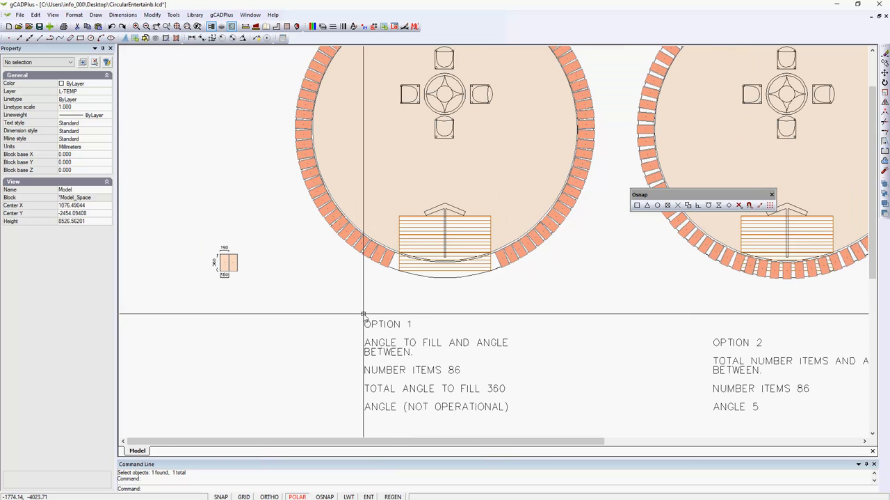
{"action": "scroll", "coordinate": [388, 316], "scroll_direction": "up", "scroll_amount": 4}
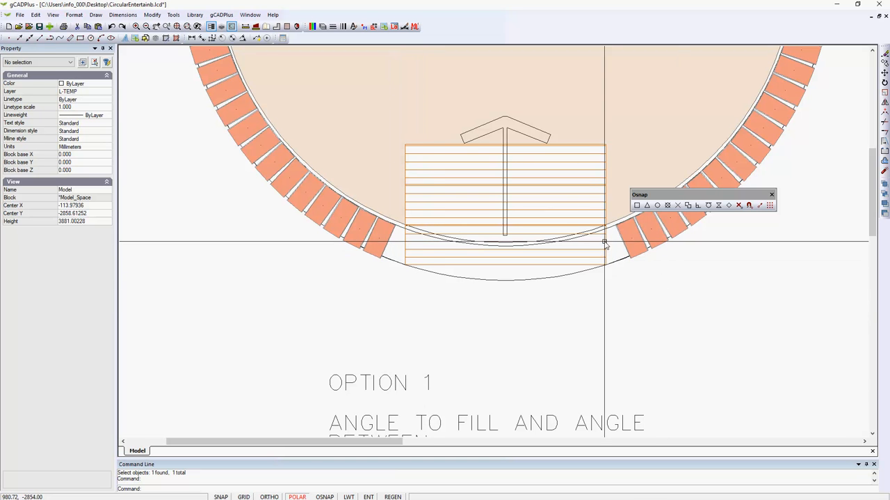
{"action": "scroll", "coordinate": [436, 349], "scroll_direction": "down", "scroll_amount": 3}
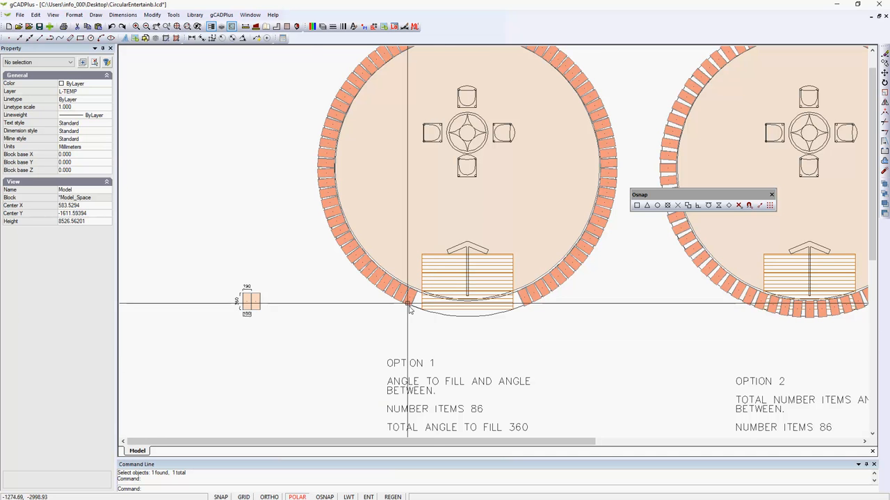
Set the drawing's point style to None so no point marks show on the pavers.
{"action": "scroll", "coordinate": [365, 268], "scroll_direction": "up", "scroll_amount": 6}
{"action": "scroll", "coordinate": [362, 267], "scroll_direction": "up", "scroll_amount": 1}
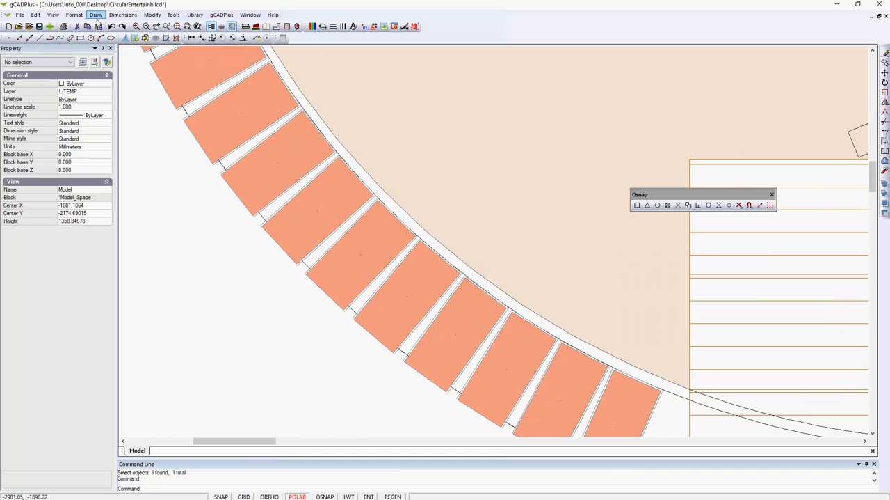
{"action": "left_click", "coordinate": [74, 15]}
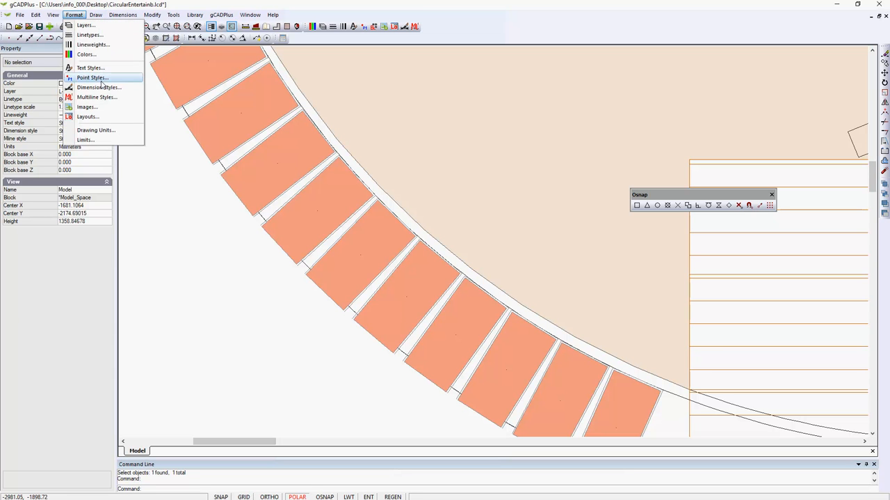
{"action": "left_click", "coordinate": [97, 77]}
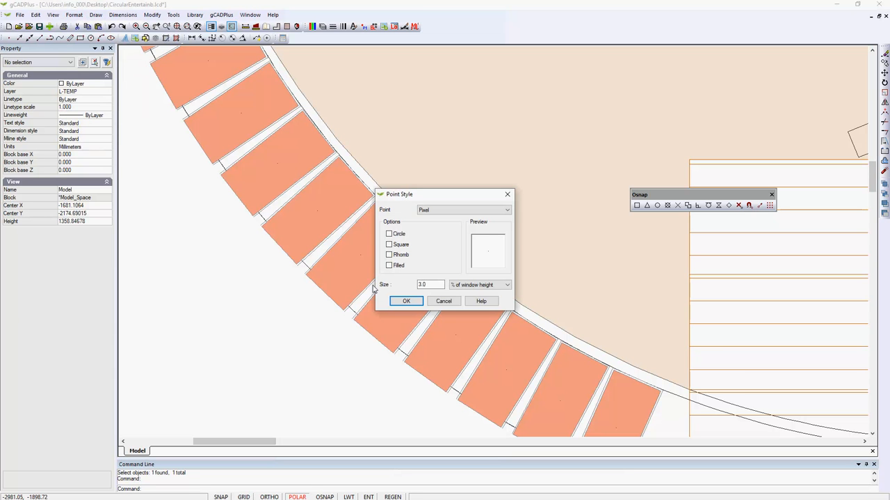
{"action": "left_click", "coordinate": [508, 211]}
{"action": "left_click", "coordinate": [451, 224]}
{"action": "left_click", "coordinate": [407, 301]}
Select the whole Option 1 drawing, filter the selection to block references to check the paver count, and clear the selection.
{"action": "scroll", "coordinate": [319, 374], "scroll_direction": "down", "scroll_amount": 7}
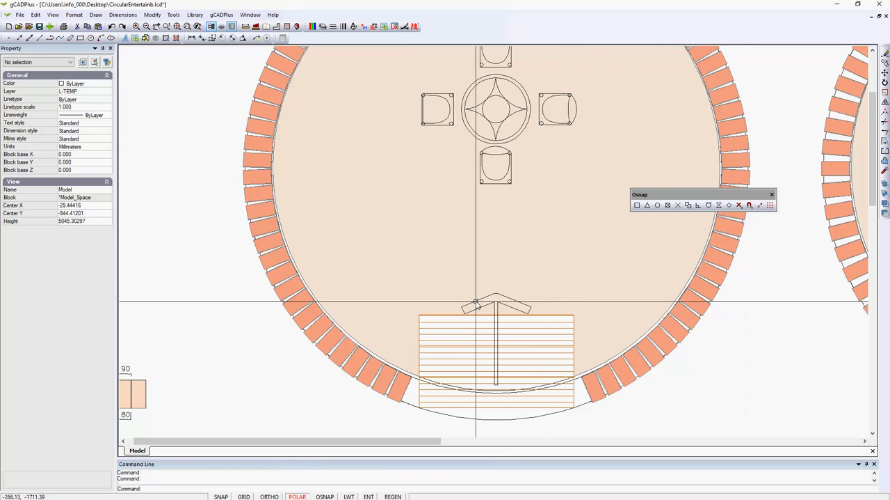
{"action": "scroll", "coordinate": [464, 292], "scroll_direction": "down", "scroll_amount": 3}
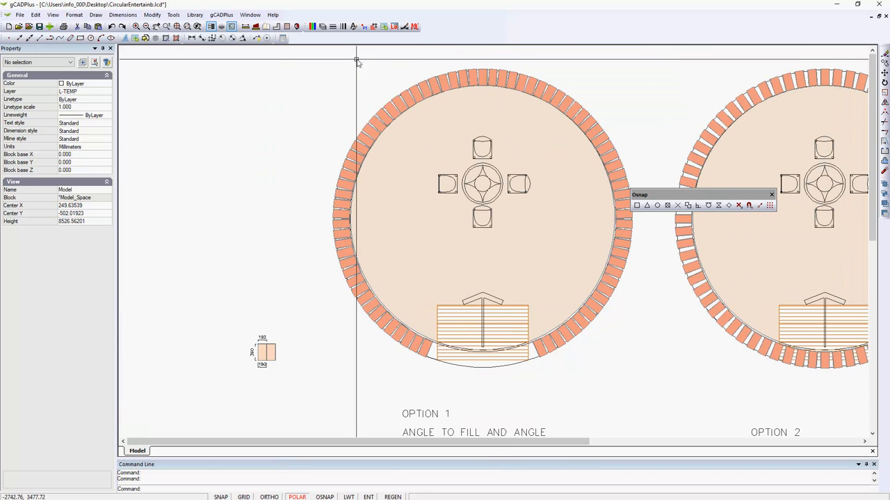
{"action": "left_click_drag", "start_coordinate": [320, 54], "coordinate": [646, 386]}
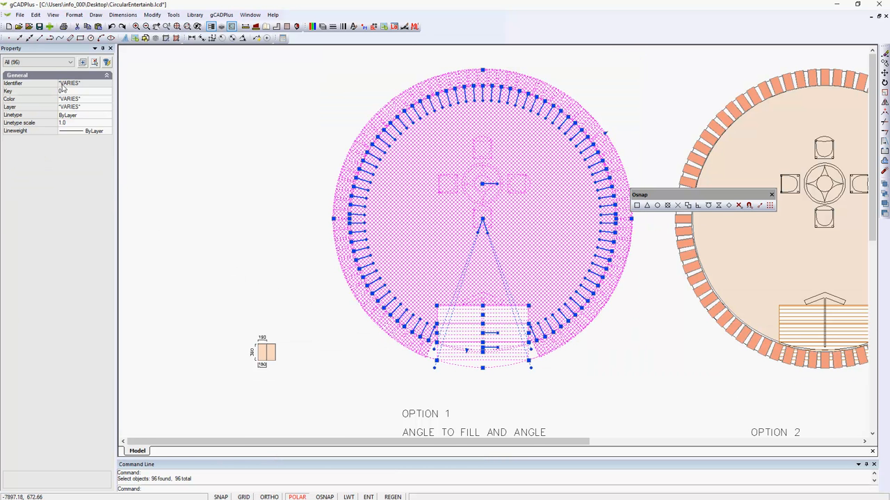
{"action": "left_click", "coordinate": [71, 62]}
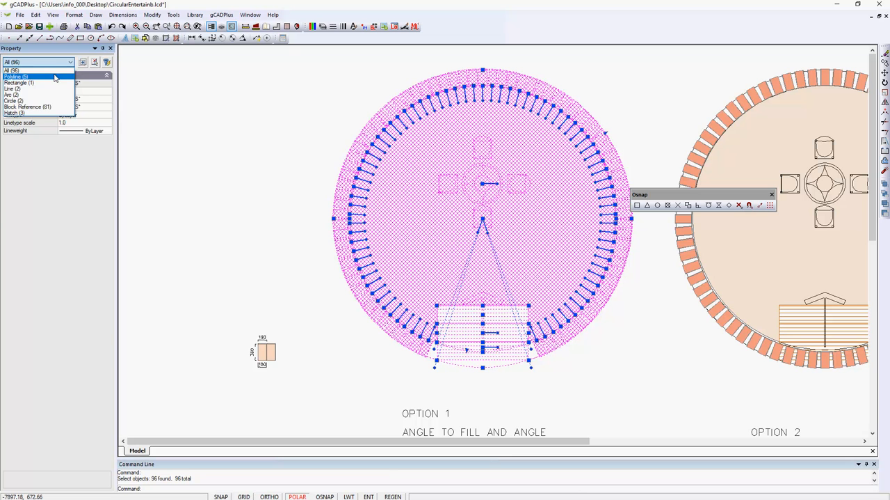
{"action": "left_click", "coordinate": [27, 106]}
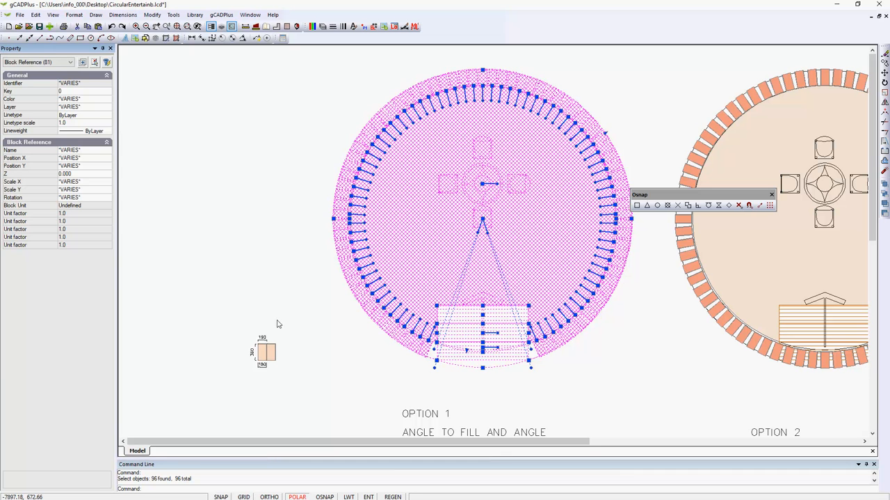
{"action": "right_click", "coordinate": [261, 276]}
{"action": "left_click", "coordinate": [277, 288]}
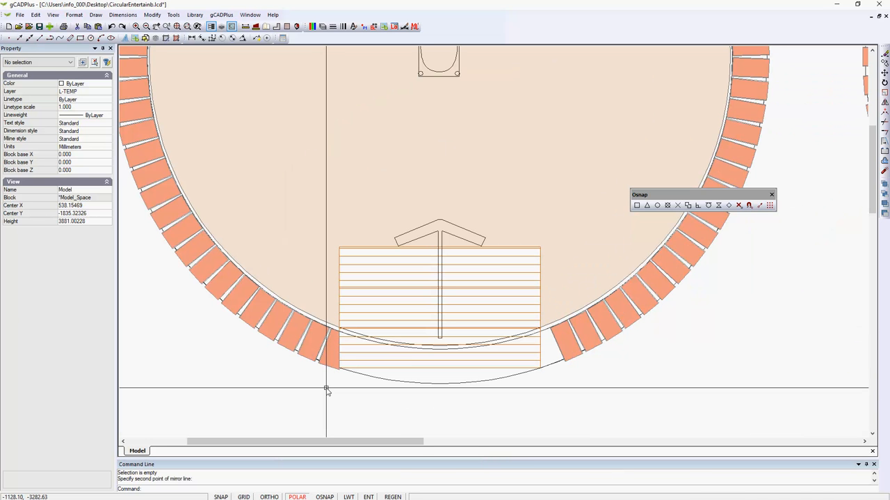
Mirror the cut paver beside the decking to its opposite side, about a vertical line through the midpoint of a decking board.
{"action": "scroll", "coordinate": [332, 362], "scroll_direction": "up", "scroll_amount": 3}
{"action": "left_click", "coordinate": [338, 352]}
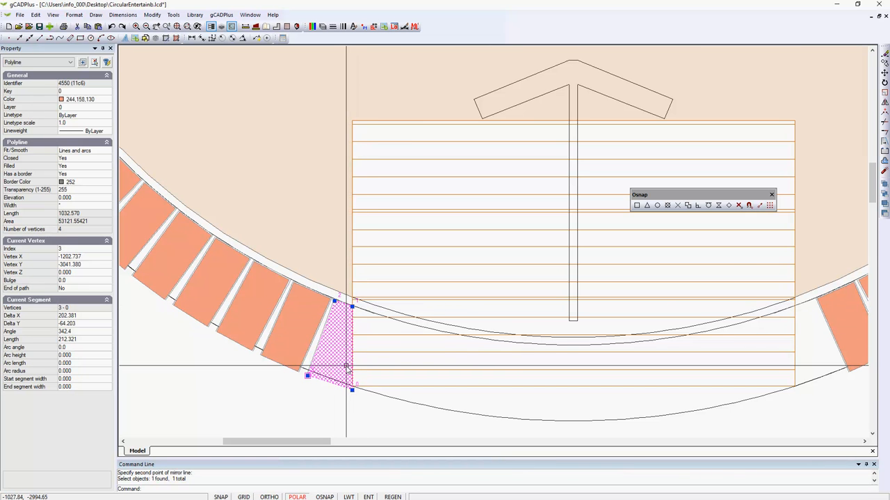
{"action": "key", "text": "Escape"}
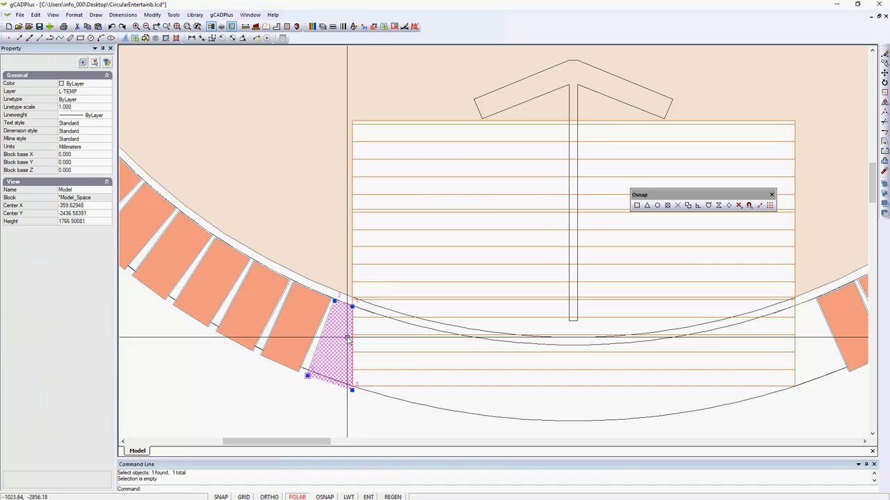
{"action": "left_click", "coordinate": [340, 364]}
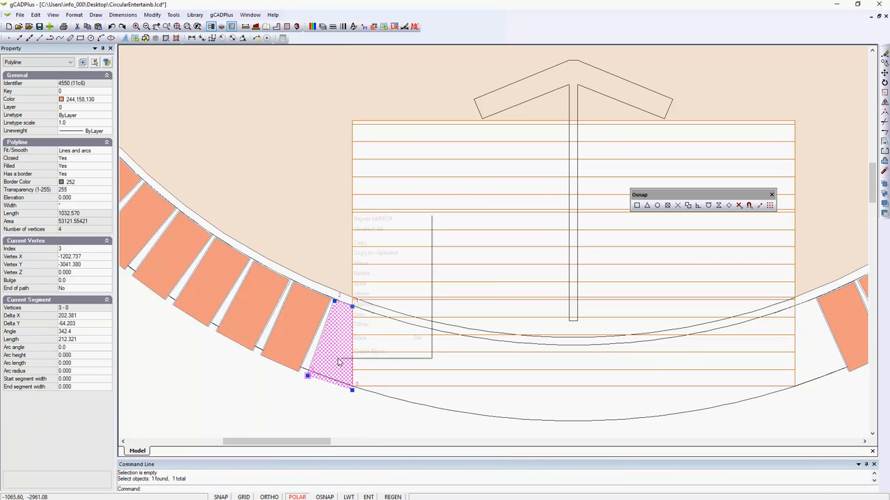
{"action": "right_click", "coordinate": [338, 361]}
{"action": "left_click", "coordinate": [362, 293]}
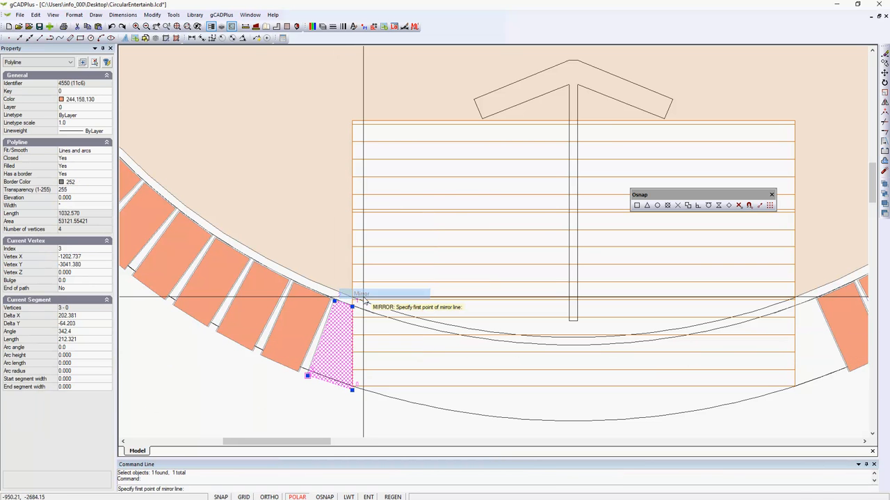
{"action": "left_click", "coordinate": [647, 206]}
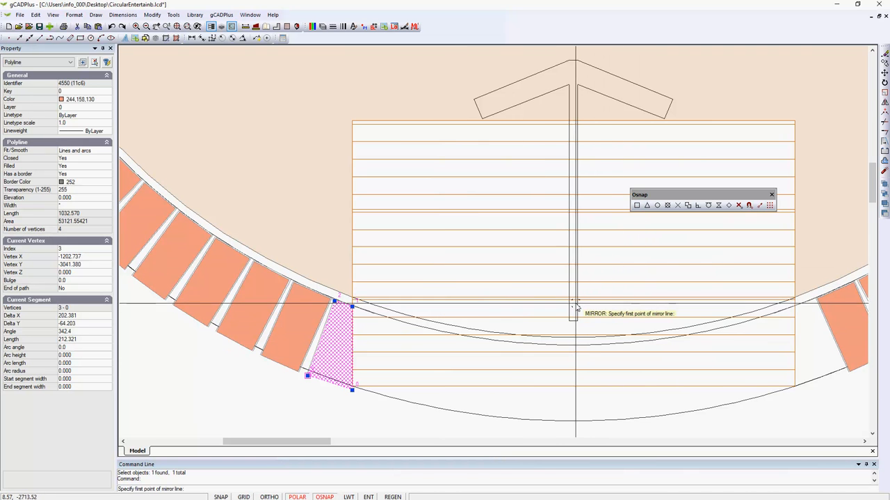
{"action": "left_click", "coordinate": [574, 300]}
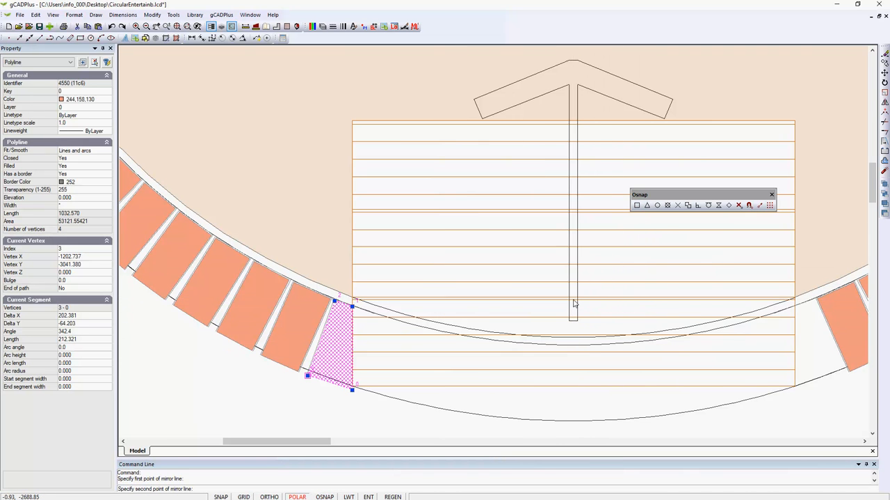
{"action": "right_click", "coordinate": [574, 400]}
{"action": "left_click", "coordinate": [577, 403]}
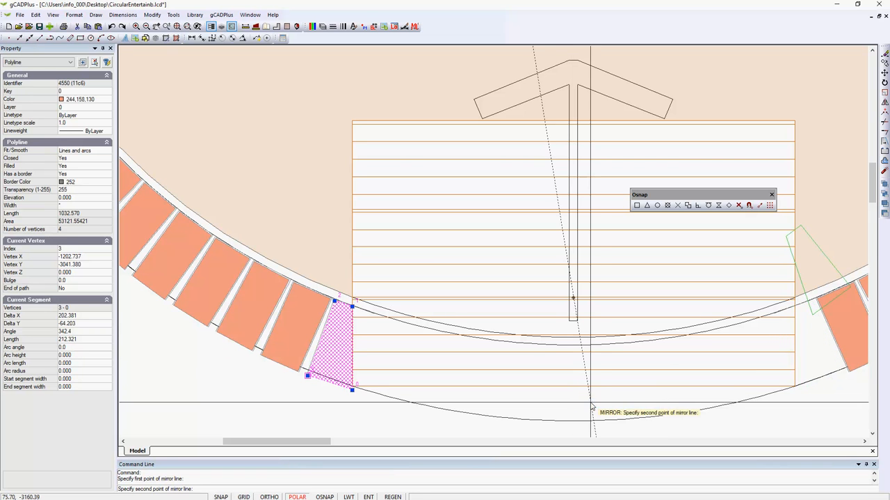
{"action": "left_click", "coordinate": [572, 402]}
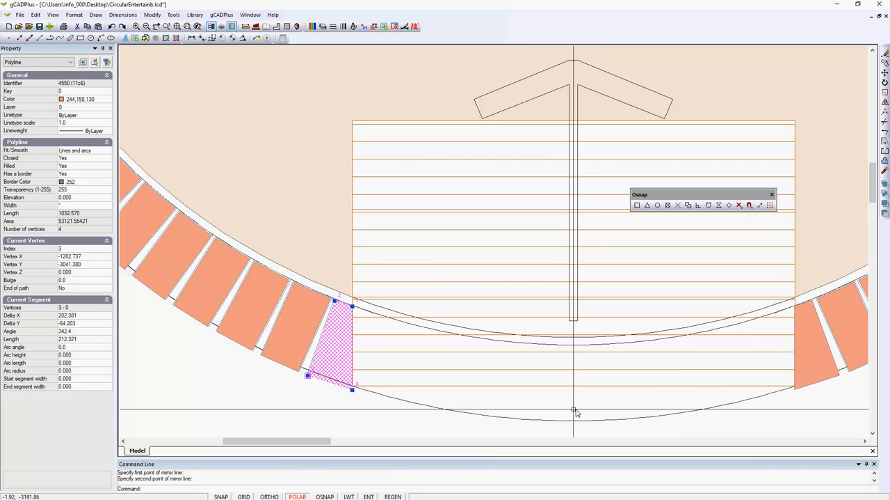
Delete the outer construction circle that runs around the paver ring and below the decking.
{"action": "scroll", "coordinate": [571, 402], "scroll_direction": "down", "scroll_amount": 3}
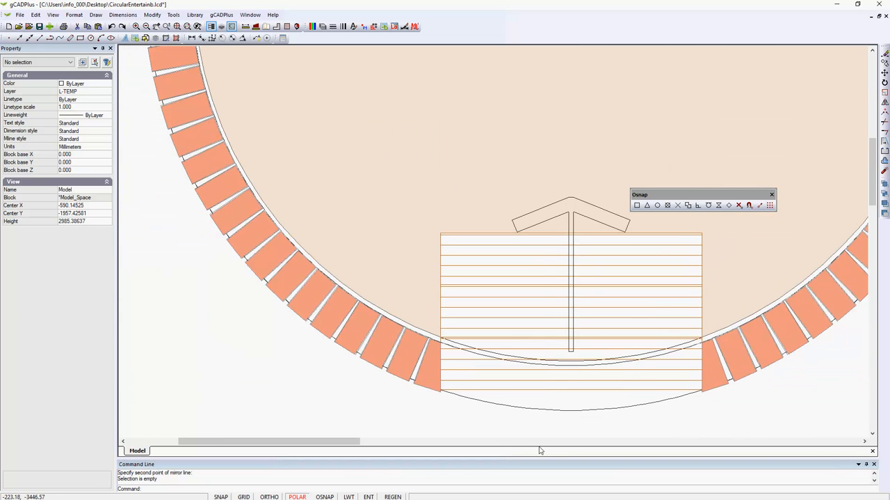
{"action": "scroll", "coordinate": [535, 399], "scroll_direction": "down", "scroll_amount": 3}
{"action": "scroll", "coordinate": [560, 424], "scroll_direction": "up", "scroll_amount": 2}
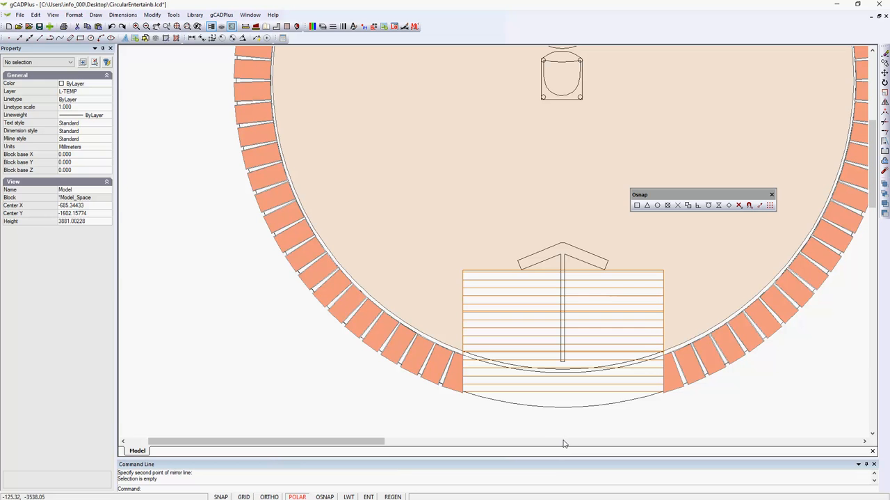
{"action": "left_click", "coordinate": [564, 407]}
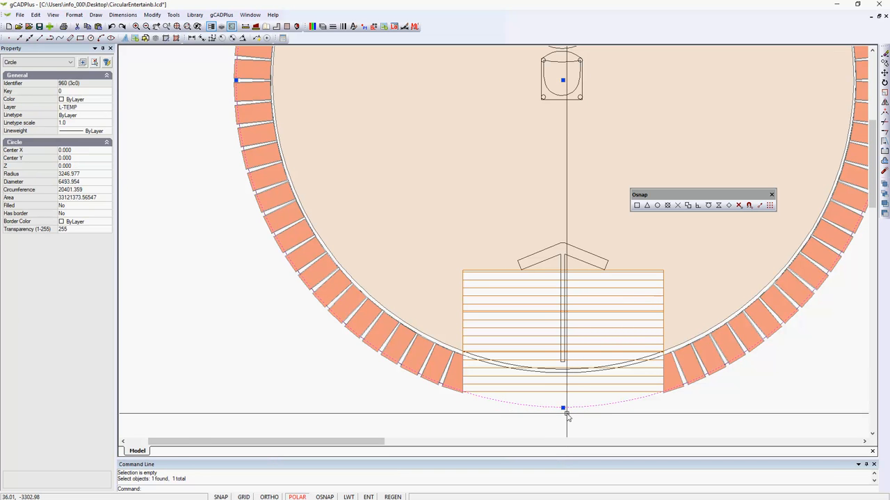
{"action": "key", "text": "Escape"}
{"action": "scroll", "coordinate": [572, 341], "scroll_direction": "down", "scroll_amount": 1}
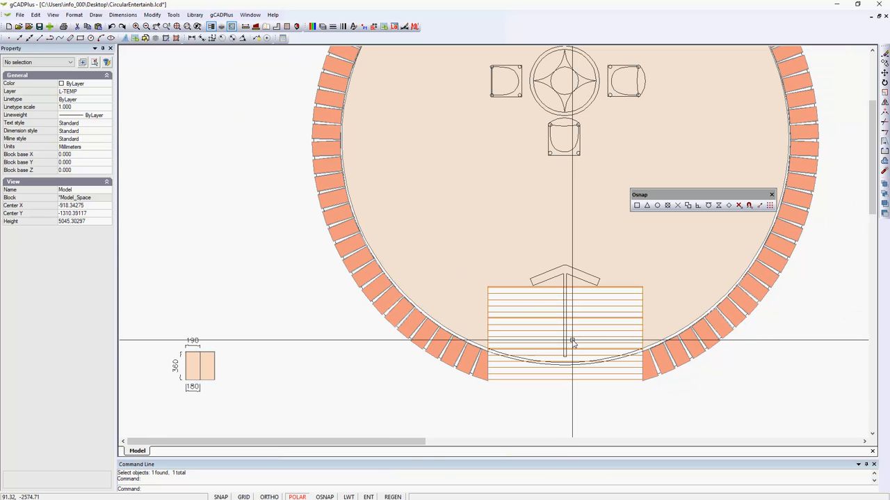